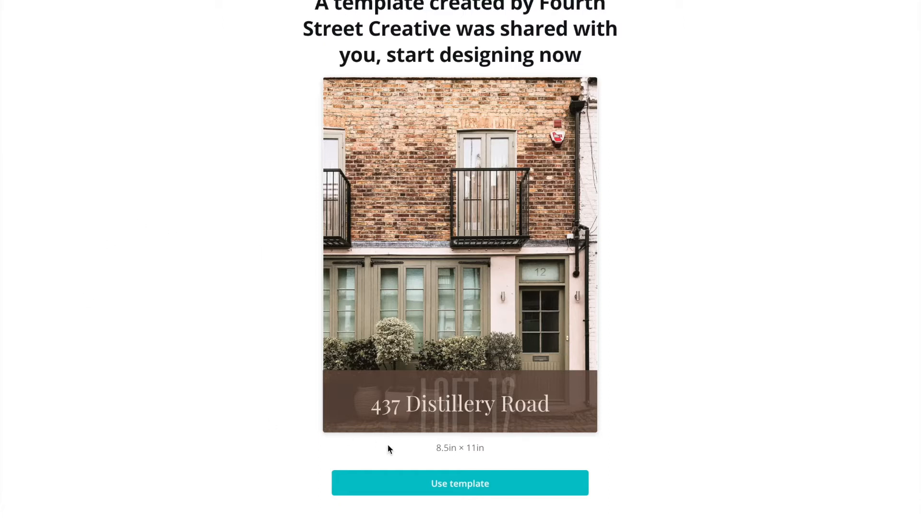
Create a design from the shared 8.5in × 11in property brochure template and look over its file options.
{"action": "left_click", "coordinate": [447, 486]}
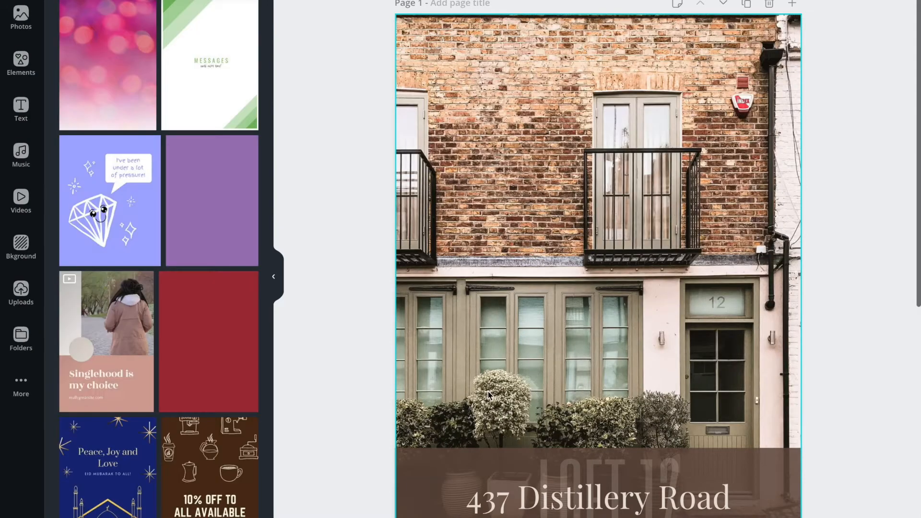
{"action": "left_click", "coordinate": [86, 0]}
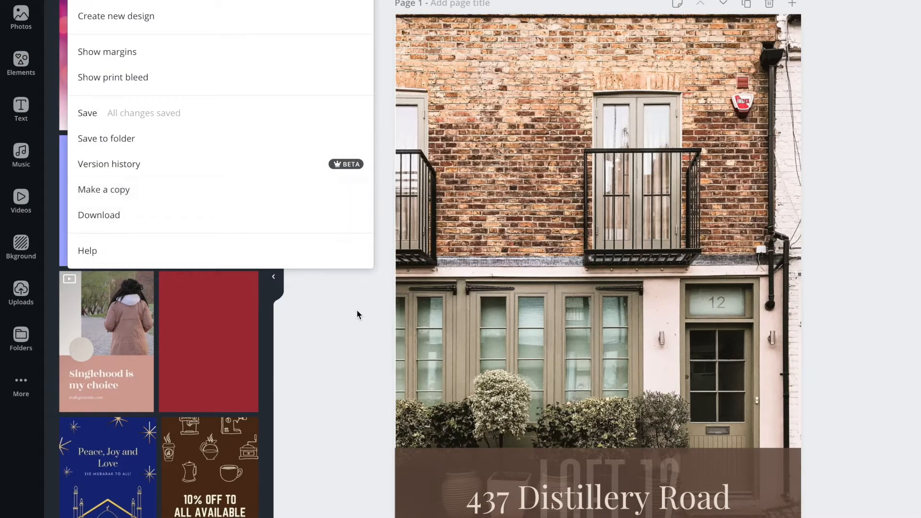
{"action": "left_click", "coordinate": [360, 322]}
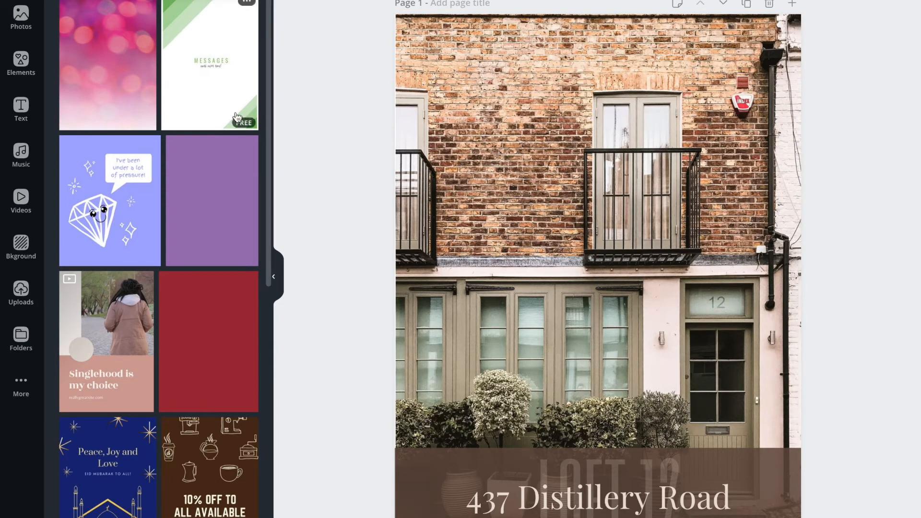
Replace the cover photo on page 1 with the uploaded photo of the red-brick street.
{"action": "scroll", "coordinate": [358, 142], "scroll_direction": "down", "scroll_amount": 1}
{"action": "scroll", "coordinate": [381, 160], "scroll_direction": "down", "scroll_amount": 1}
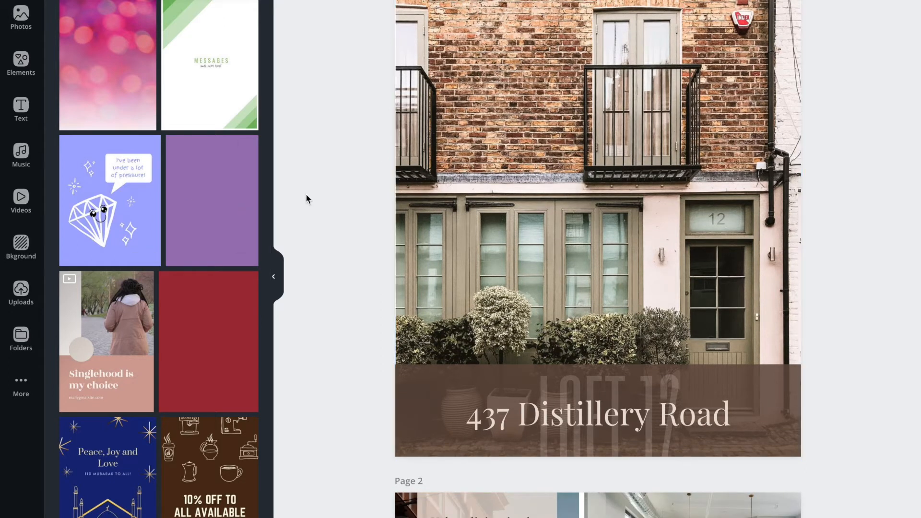
{"action": "left_click", "coordinate": [21, 293]}
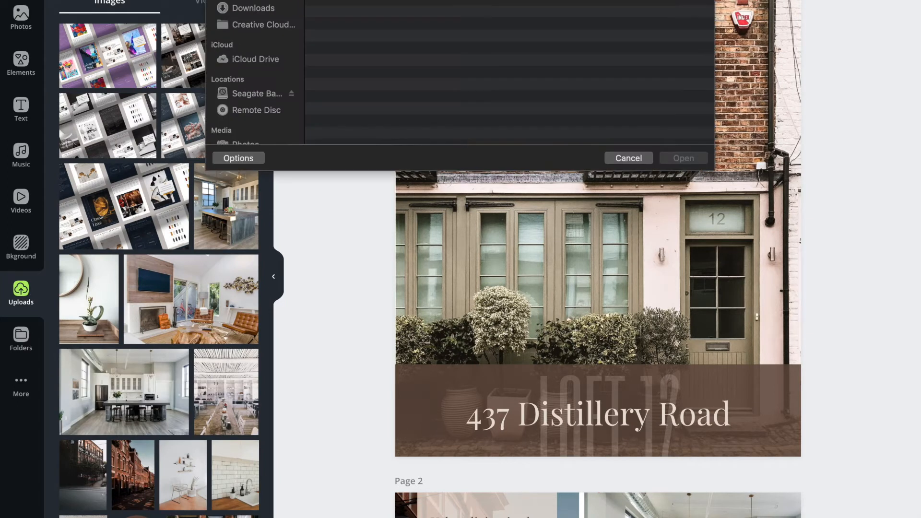
{"action": "left_click", "coordinate": [625, 159]}
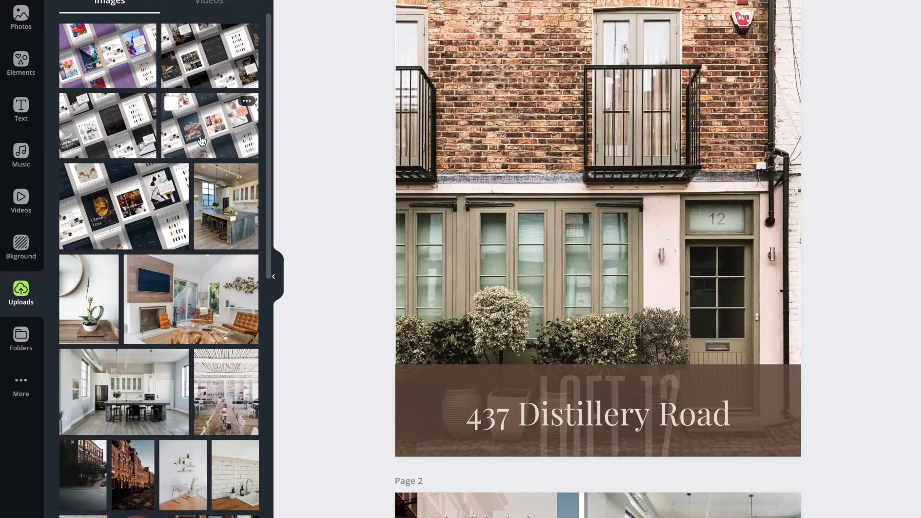
{"action": "scroll", "coordinate": [239, 278], "scroll_direction": "down", "scroll_amount": 5}
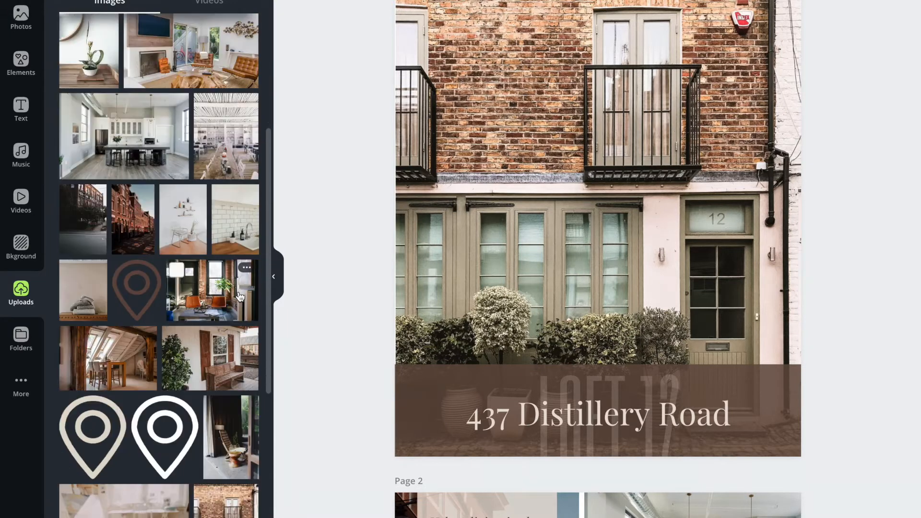
{"action": "scroll", "coordinate": [314, 305], "scroll_direction": "down", "scroll_amount": 2}
{"action": "scroll", "coordinate": [309, 288], "scroll_direction": "up", "scroll_amount": 4}
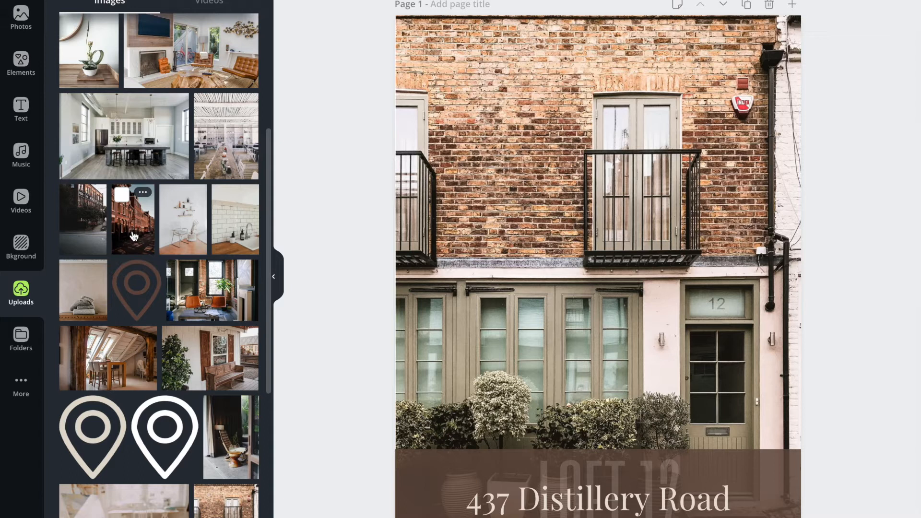
{"action": "left_click_drag", "start_coordinate": [134, 236], "coordinate": [403, 211]}
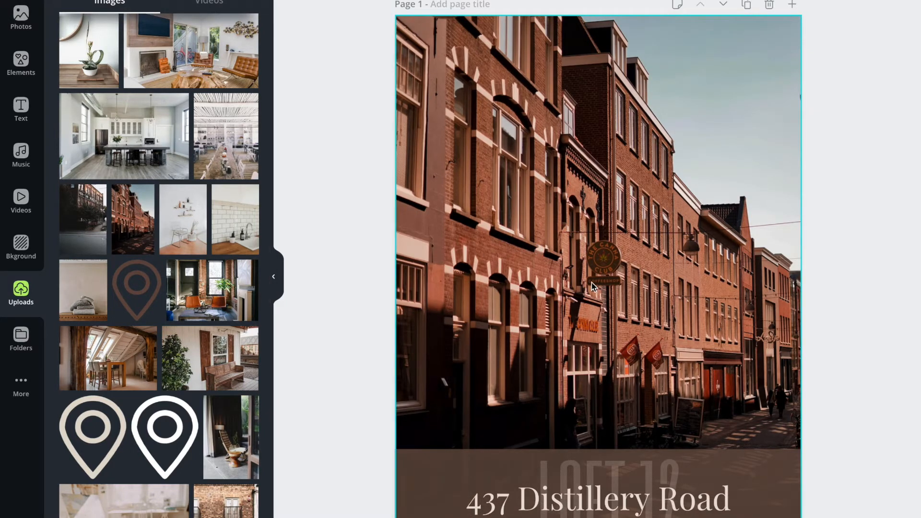
Shift the new cover photo slightly upward within its frame and apply the crop.
{"action": "left_click", "coordinate": [491, 230]}
{"action": "double_click", "coordinate": [490, 230]}
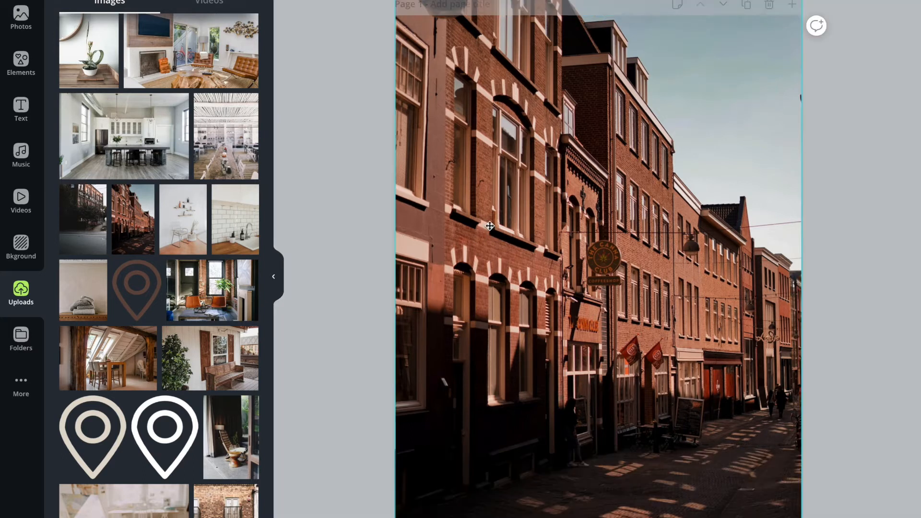
{"action": "mouse_move", "coordinate": [578, 132]}
{"action": "left_mouse_down"}
{"action": "mouse_move", "coordinate": [575, 182]}
{"action": "mouse_move", "coordinate": [576, 114]}
{"action": "mouse_move", "coordinate": [575, 129]}
{"action": "left_mouse_up"}
{"action": "left_click", "coordinate": [352, 200]}
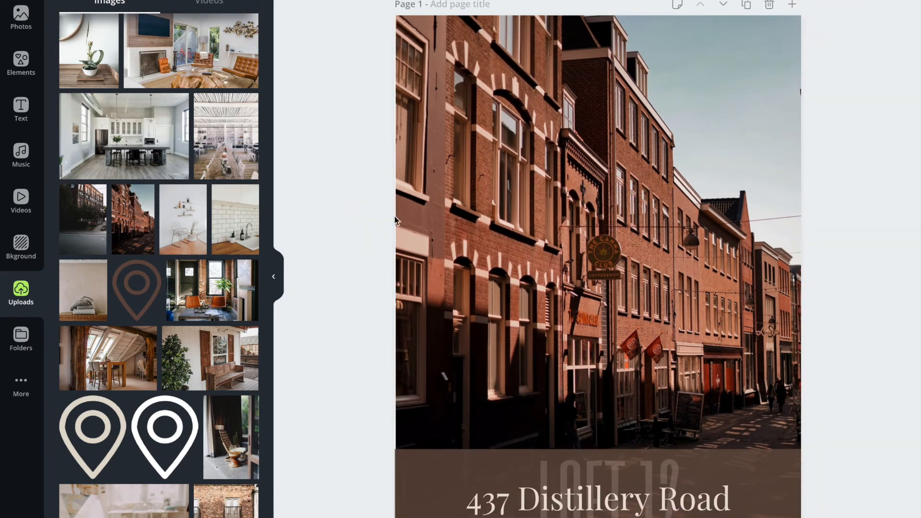
{"action": "scroll", "coordinate": [519, 246], "scroll_direction": "down", "scroll_amount": 3}
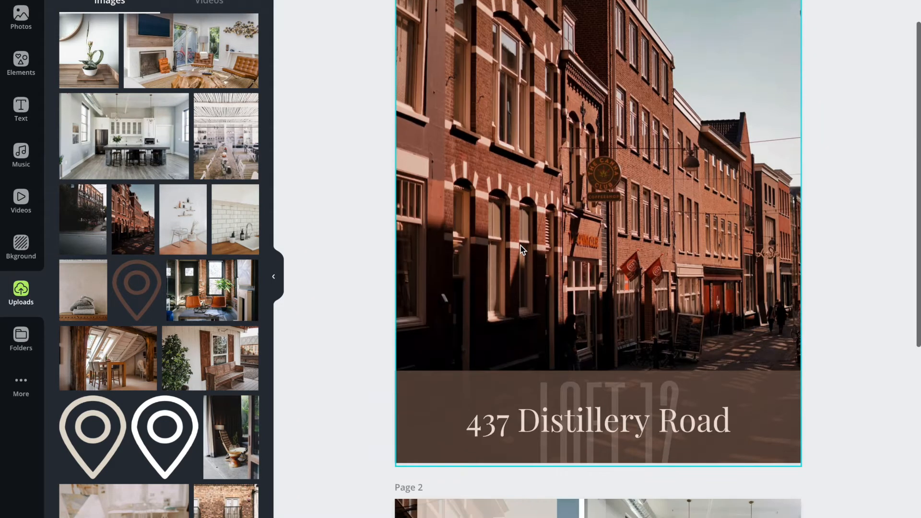
{"action": "scroll", "coordinate": [519, 246], "scroll_direction": "up", "scroll_amount": 3}
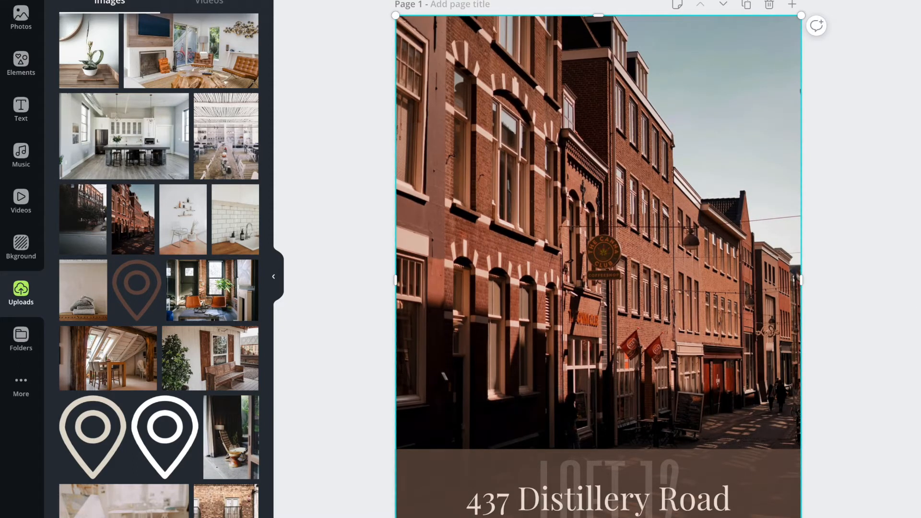
{"action": "key", "text": "Escape"}
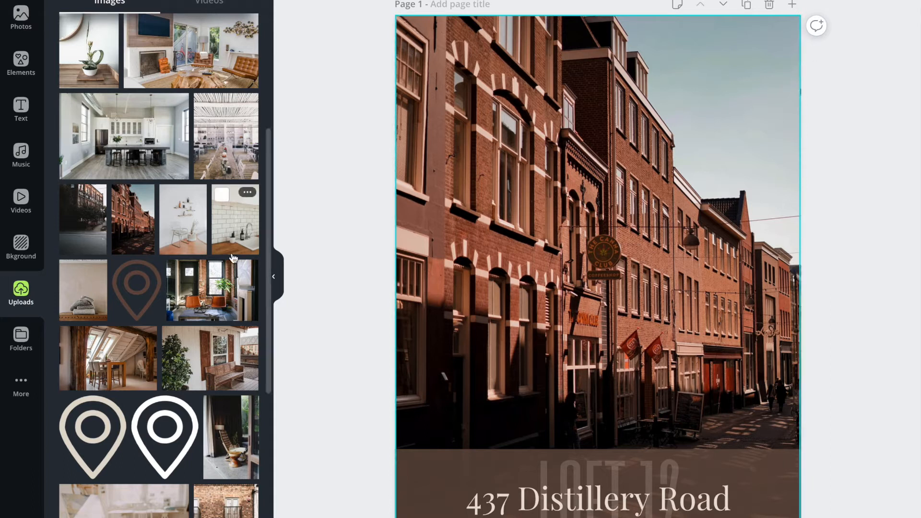
{"action": "mouse_move", "coordinate": [152, 419]}
{"action": "left_mouse_down"}
{"action": "mouse_move", "coordinate": [250, 405]}
{"action": "mouse_move", "coordinate": [410, 343]}
{"action": "mouse_move", "coordinate": [458, 293]}
{"action": "mouse_move", "coordinate": [262, 308]}
{"action": "mouse_move", "coordinate": [138, 436]}
{"action": "mouse_move", "coordinate": [143, 423]}
{"action": "left_mouse_up"}
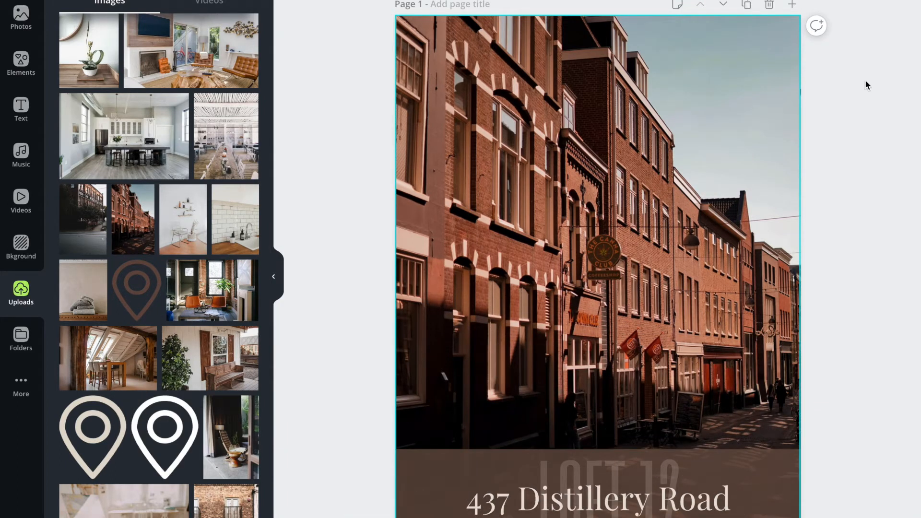
{"action": "left_click", "coordinate": [598, 268]}
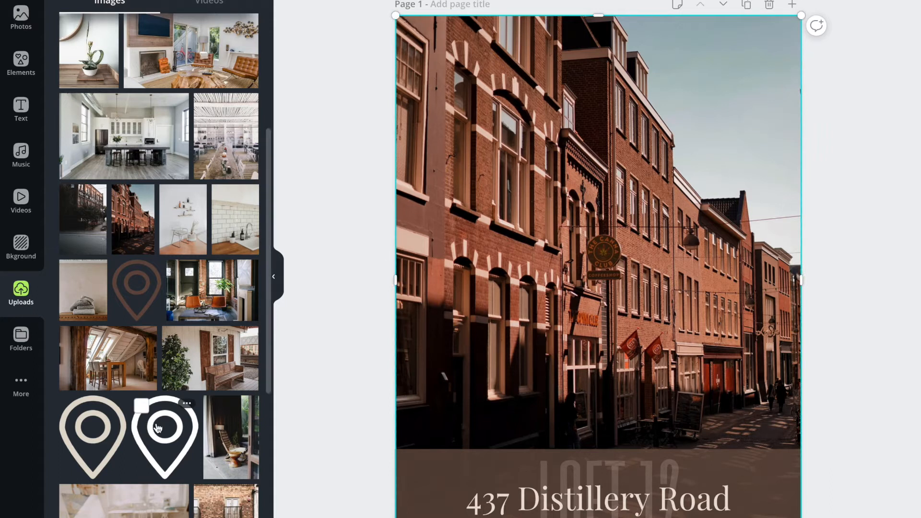
{"action": "left_click_drag", "start_coordinate": [163, 428], "coordinate": [429, 312]}
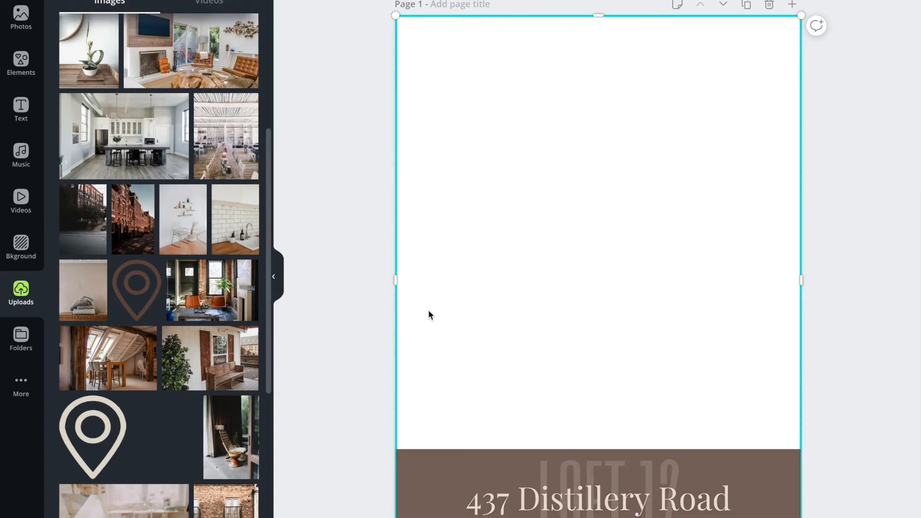
{"action": "left_click_drag", "start_coordinate": [428, 310], "coordinate": [336, 349]}
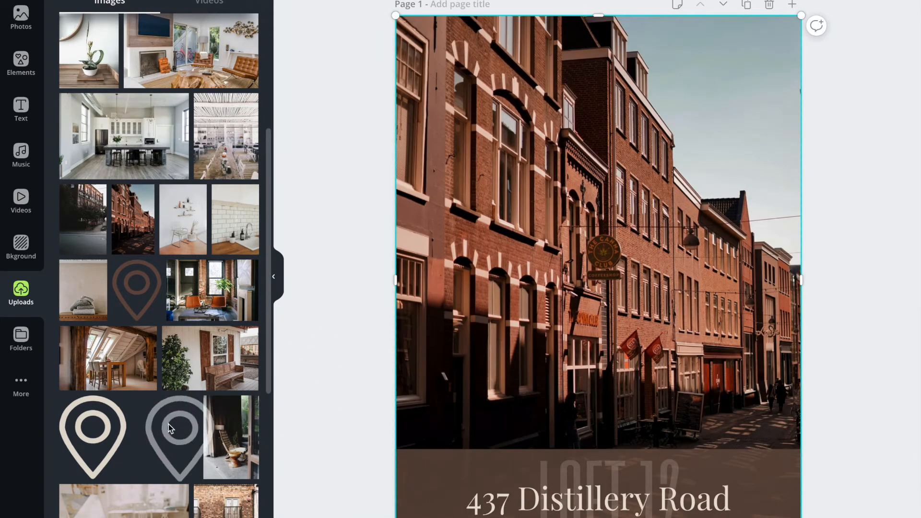
{"action": "key", "text": "Escape"}
Try grey-blue, light terracotta and purple fills on the cover's title banner, finishing on the dark brown document color.
{"action": "scroll", "coordinate": [529, 216], "scroll_direction": "down", "scroll_amount": 3}
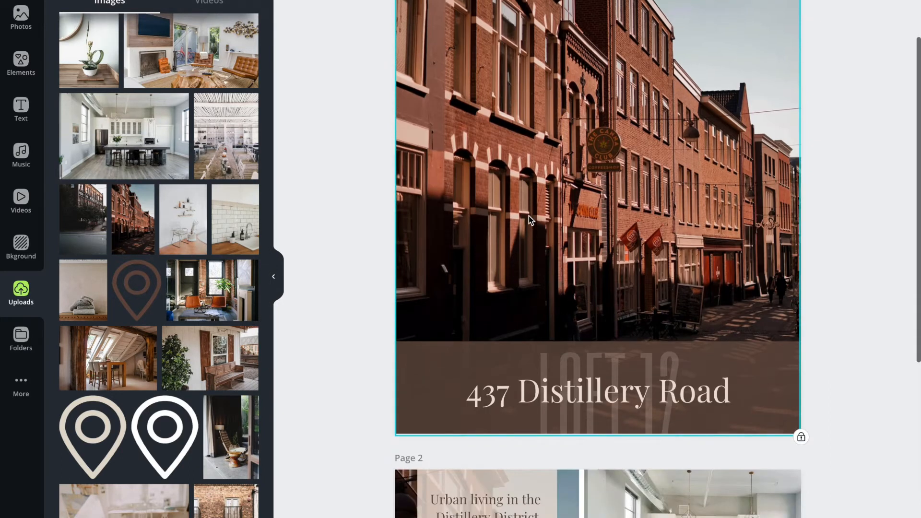
{"action": "scroll", "coordinate": [551, 229], "scroll_direction": "down", "scroll_amount": 2}
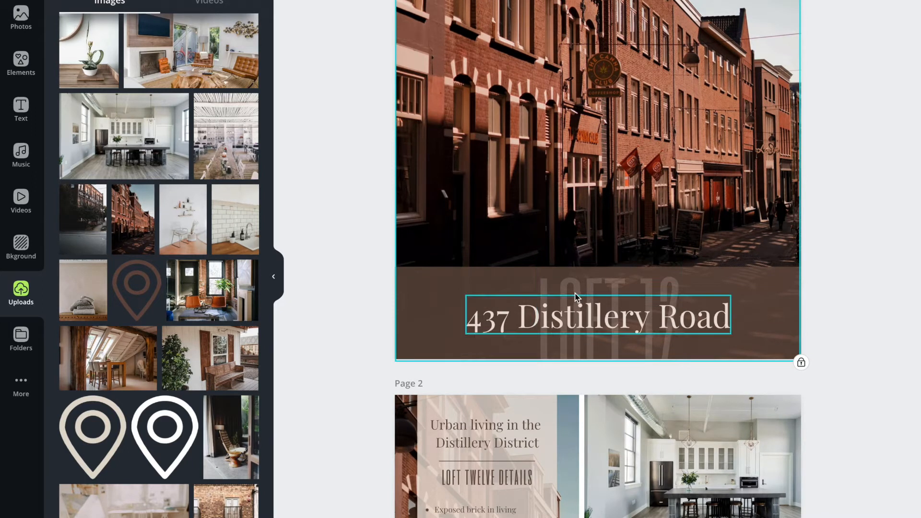
{"action": "left_click", "coordinate": [419, 302]}
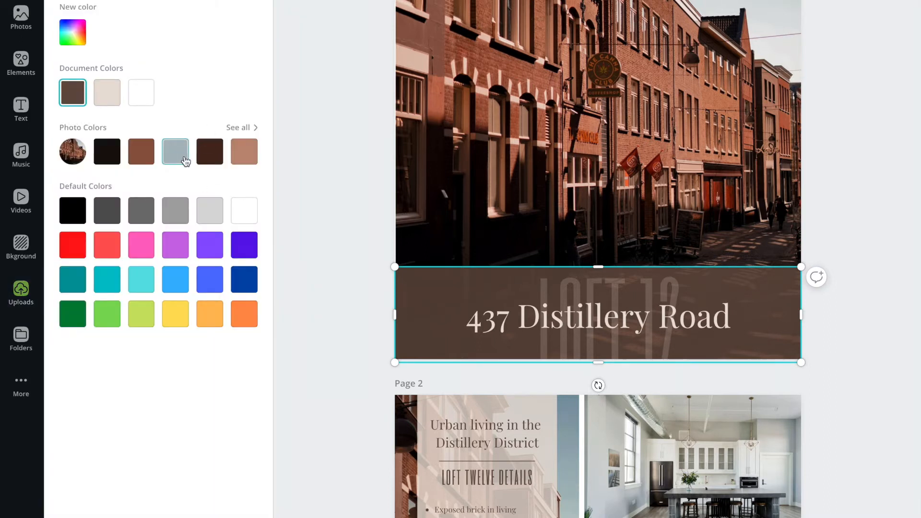
{"action": "left_click", "coordinate": [175, 151]}
{"action": "left_click", "coordinate": [244, 152]}
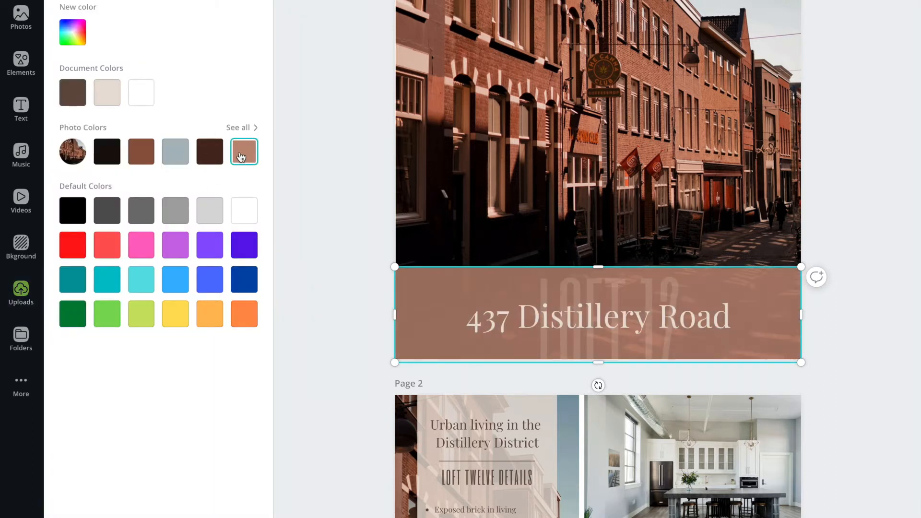
{"action": "left_click", "coordinate": [174, 252]}
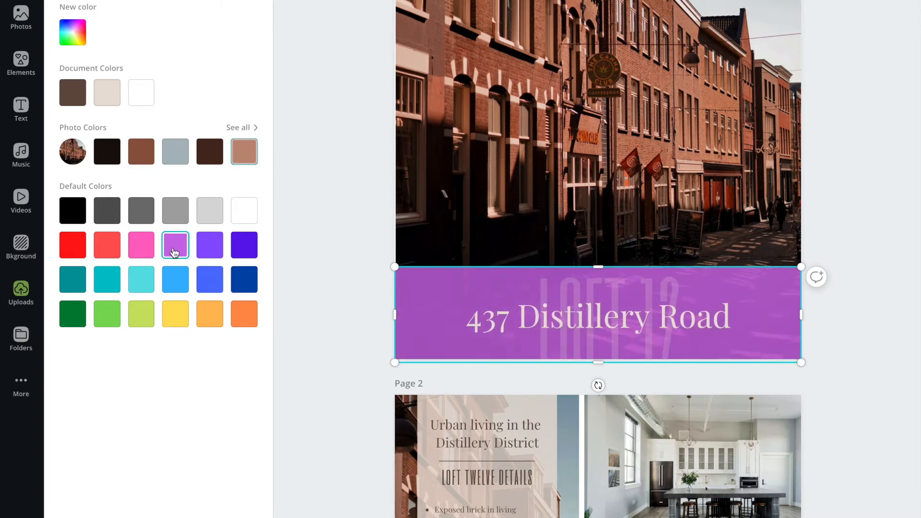
{"action": "left_click", "coordinate": [80, 96]}
{"action": "left_click", "coordinate": [313, 187]}
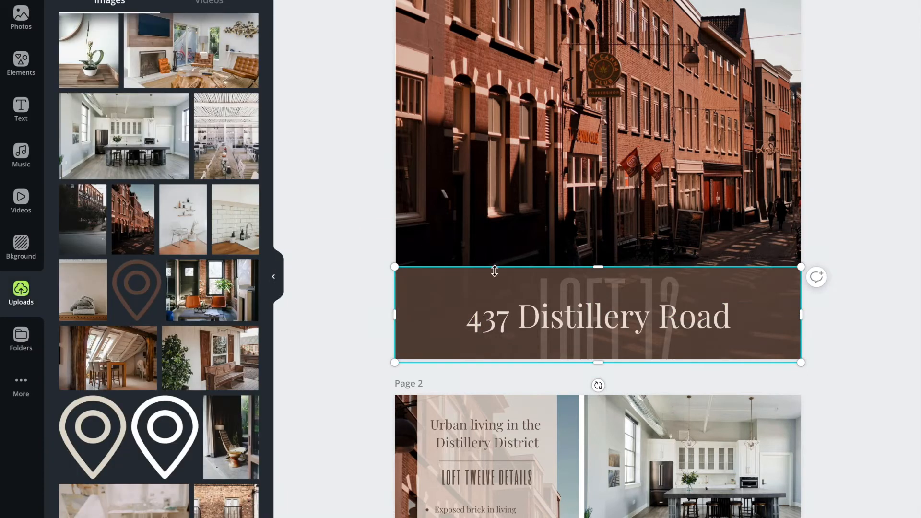
Select the address title on the cover and view the fonts available for it.
{"action": "left_click", "coordinate": [556, 323]}
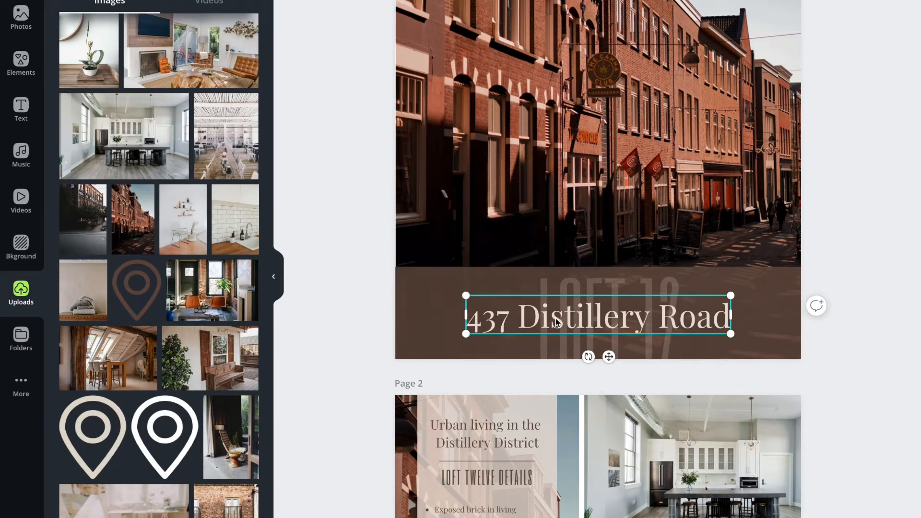
{"action": "double_click", "coordinate": [598, 318]}
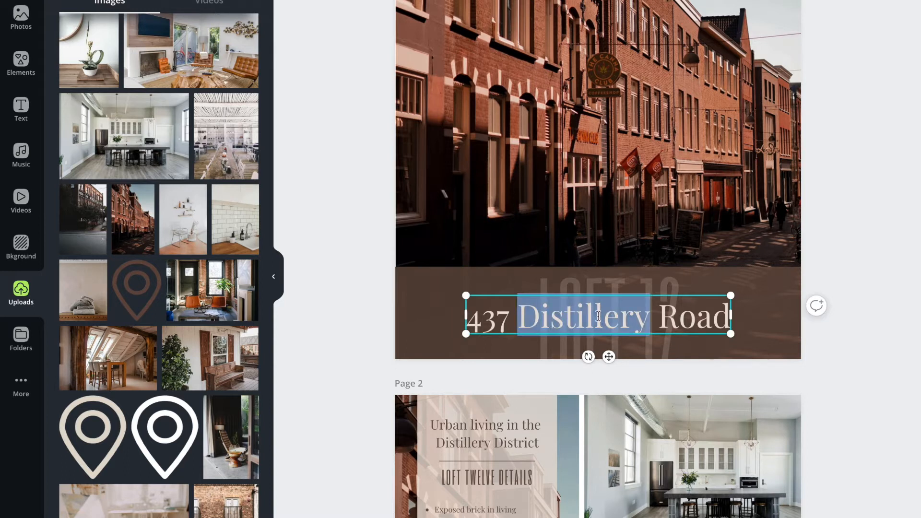
{"action": "triple_click", "coordinate": [599, 318]}
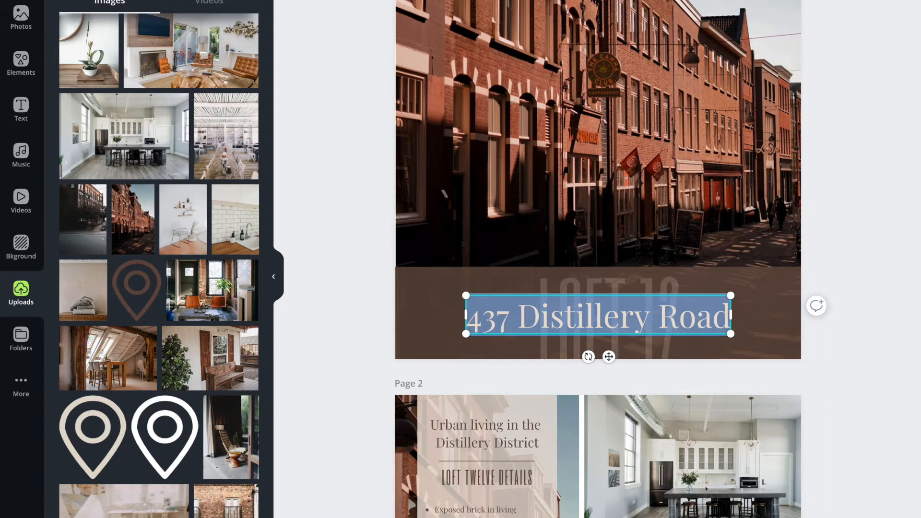
{"action": "left_click", "coordinate": [329, 1]}
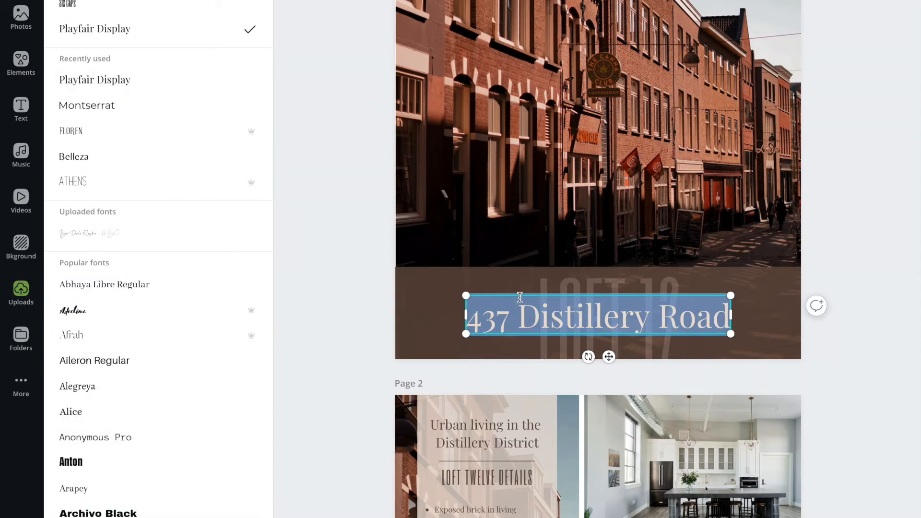
{"action": "left_click", "coordinate": [537, 312]}
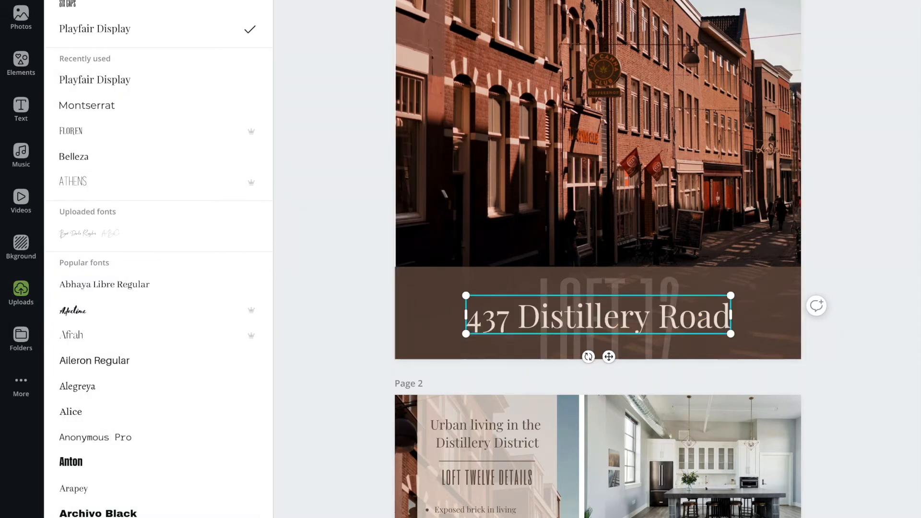
Set the letter spacing of the cover's address title to 68.
{"action": "left_click", "coordinate": [612, 309]}
{"action": "triple_click", "coordinate": [612, 310]}
{"action": "left_click", "coordinate": [722, 1]}
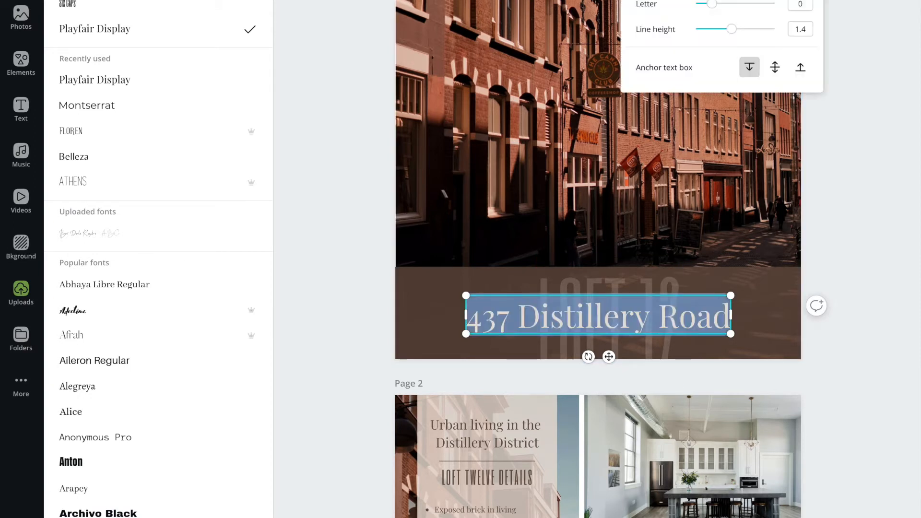
{"action": "left_click_drag", "start_coordinate": [713, 6], "coordinate": [715, 8]}
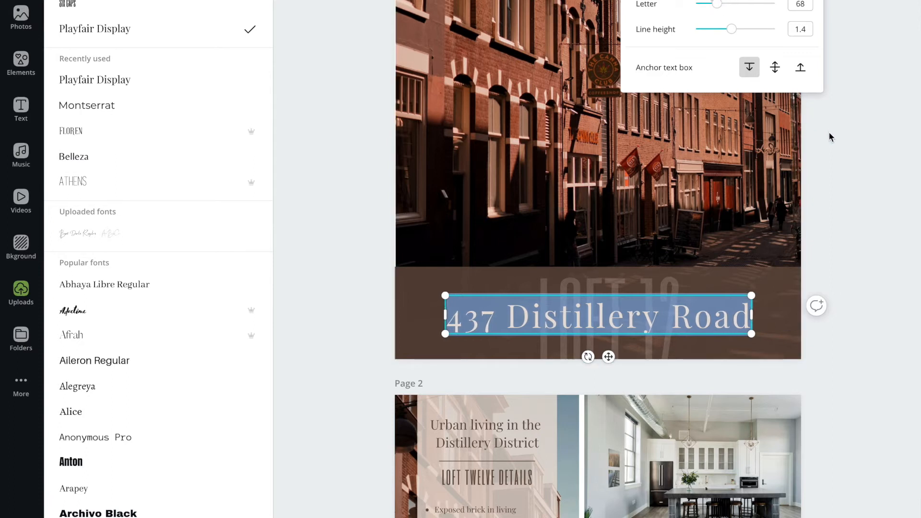
{"action": "left_click", "coordinate": [830, 137]}
{"action": "left_click", "coordinate": [564, 312]}
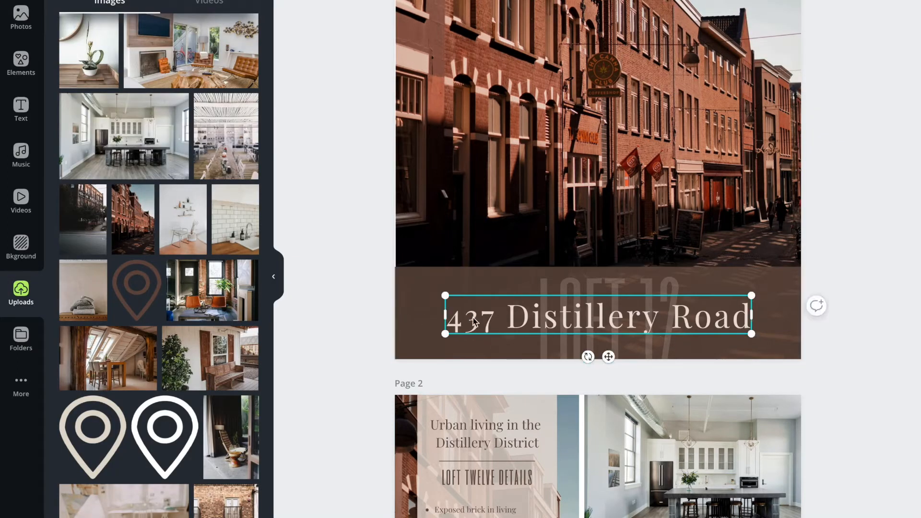
Select the faded LOFT 12 text behind the address title and open it for editing.
{"action": "left_click", "coordinate": [584, 282]}
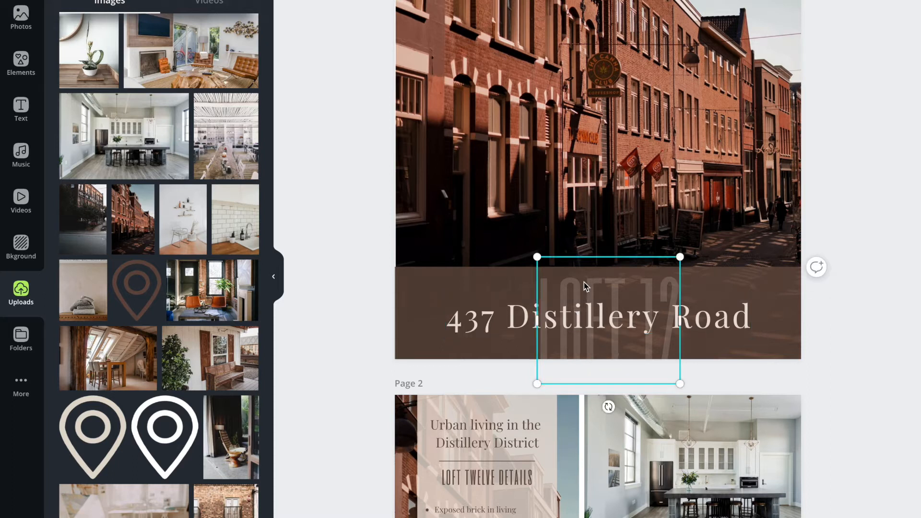
{"action": "double_click", "coordinate": [611, 283]}
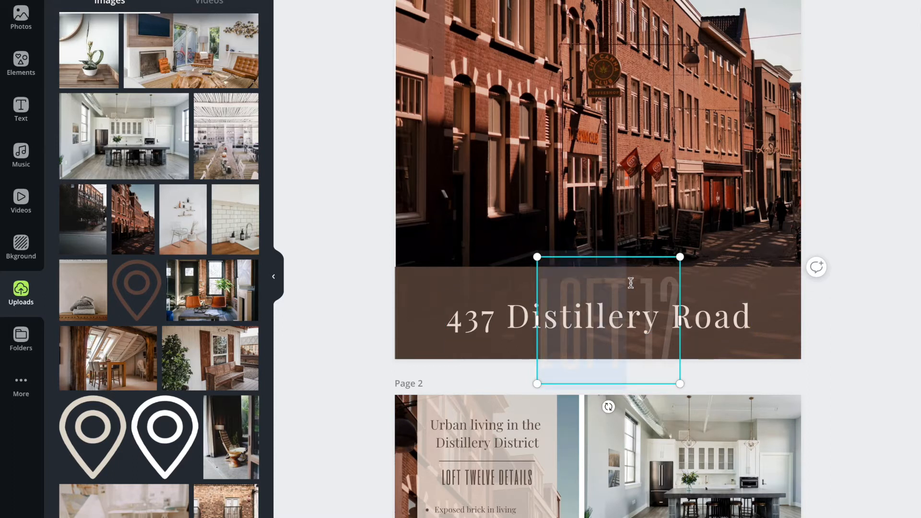
{"action": "left_click", "coordinate": [668, 283]}
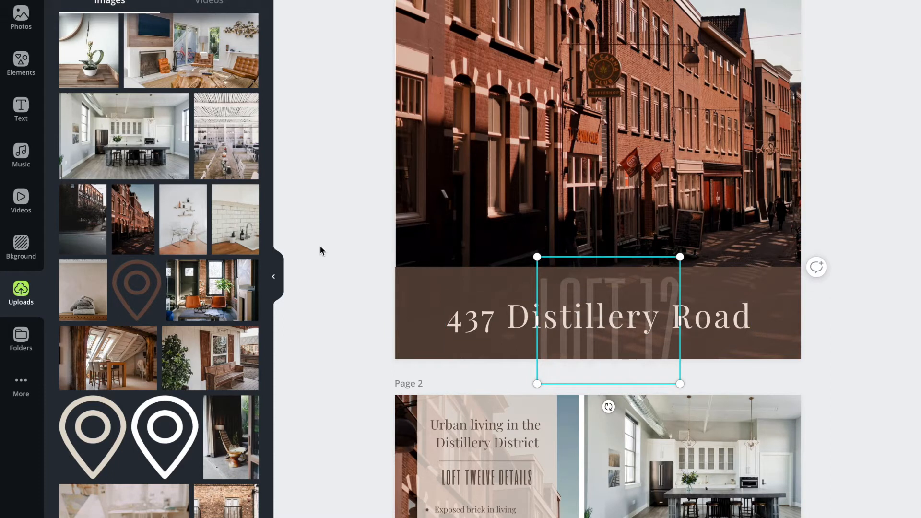
Replace the faded LOFT 12 text behind the cover's address title with DISTILLERY.
{"action": "left_click_drag", "start_coordinate": [566, 287], "coordinate": [676, 287]}
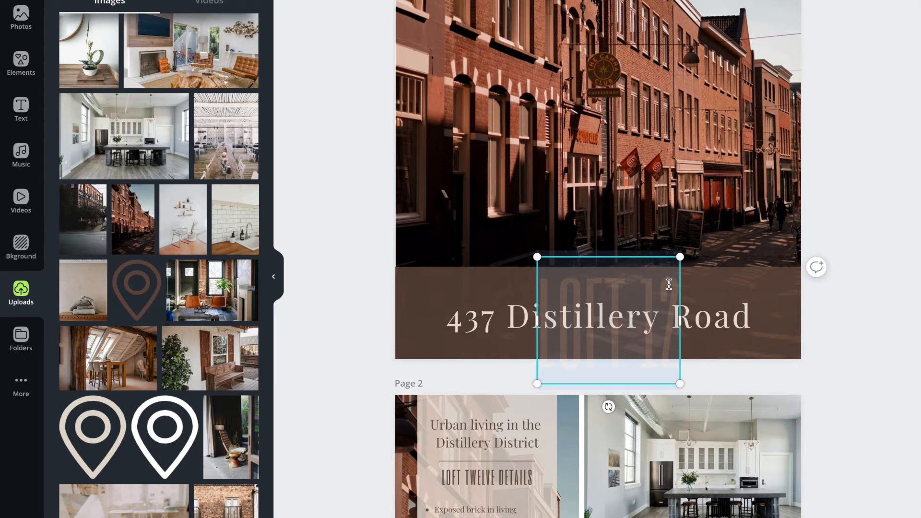
{"action": "type", "text": "DISTILLERY"}
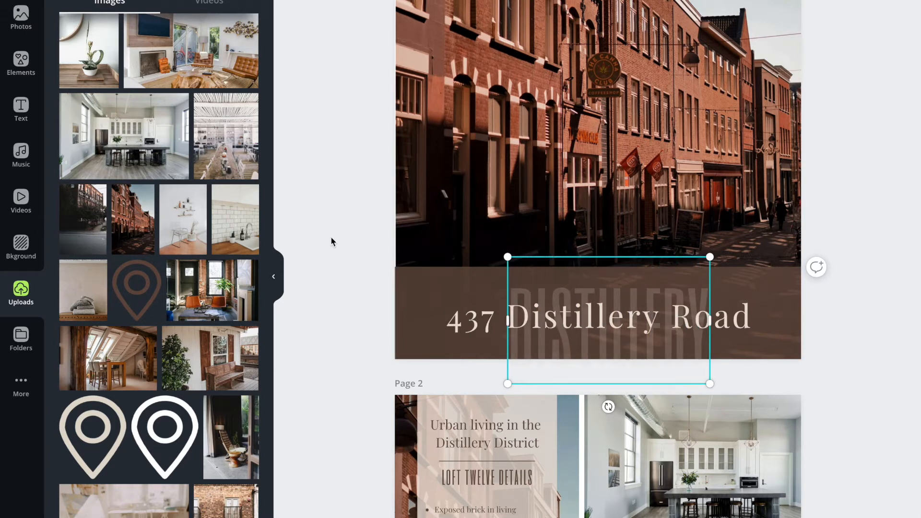
{"action": "left_click", "coordinate": [342, 309]}
{"action": "left_click", "coordinate": [616, 299]}
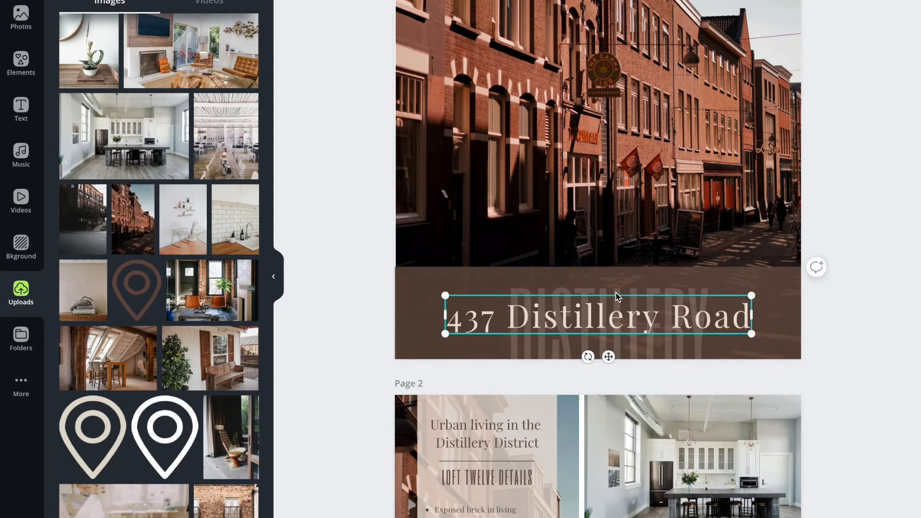
{"action": "left_click", "coordinate": [617, 290]}
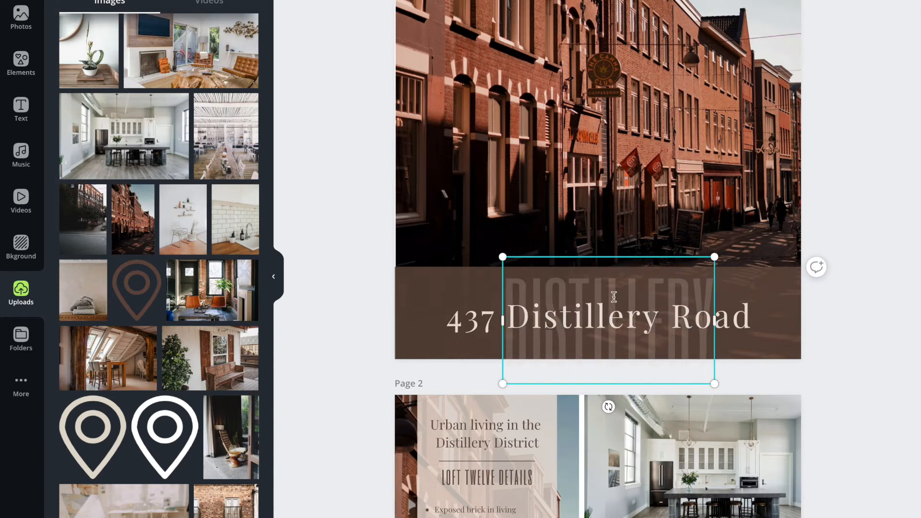
{"action": "left_click", "coordinate": [363, 298]}
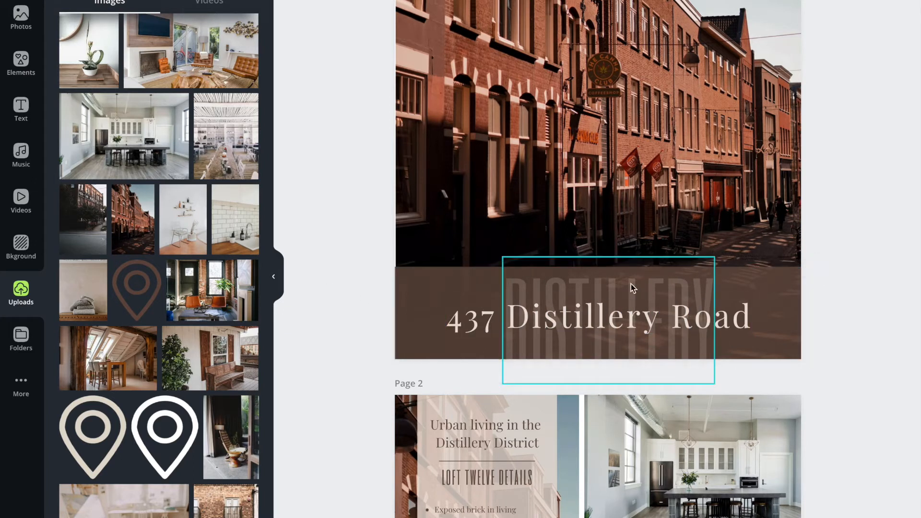
Move the cover's address title slightly lower and fine-tune the transparency of the faded DISTILLERY text behind it.
{"action": "left_click", "coordinate": [569, 318]}
{"action": "left_click_drag", "start_coordinate": [564, 320], "coordinate": [566, 324]}
{"action": "left_click", "coordinate": [605, 290]}
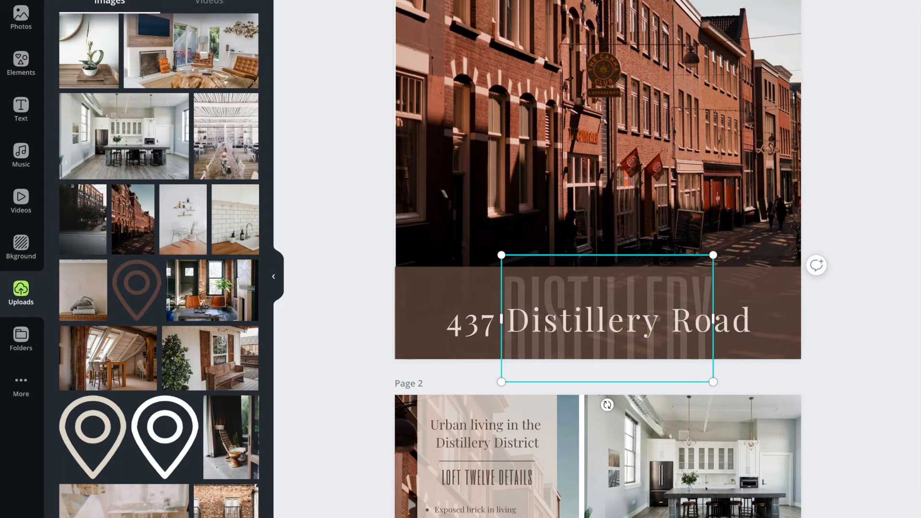
{"action": "left_click_drag", "start_coordinate": [724, 1], "coordinate": [718, 3]}
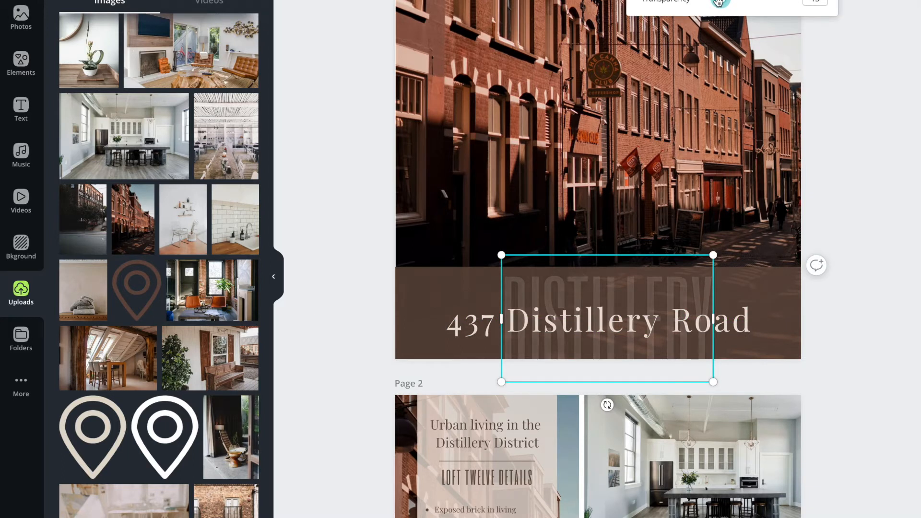
{"action": "left_click", "coordinate": [353, 195]}
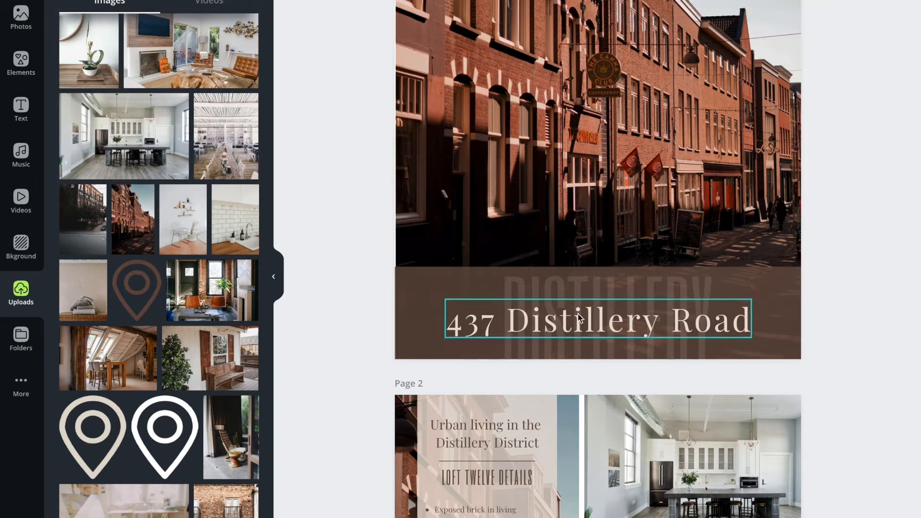
Go to page 2 and examine its headline and the LOFT TWELVE DETAILS heading as editable text.
{"action": "scroll", "coordinate": [591, 328], "scroll_direction": "down", "scroll_amount": 2}
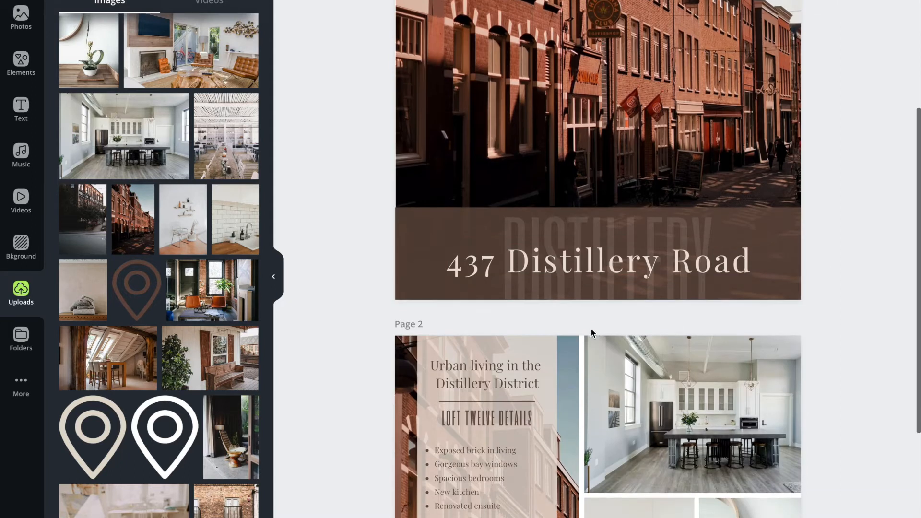
{"action": "scroll", "coordinate": [606, 367], "scroll_direction": "down", "scroll_amount": 2}
{"action": "scroll", "coordinate": [607, 365], "scroll_direction": "down", "scroll_amount": 2}
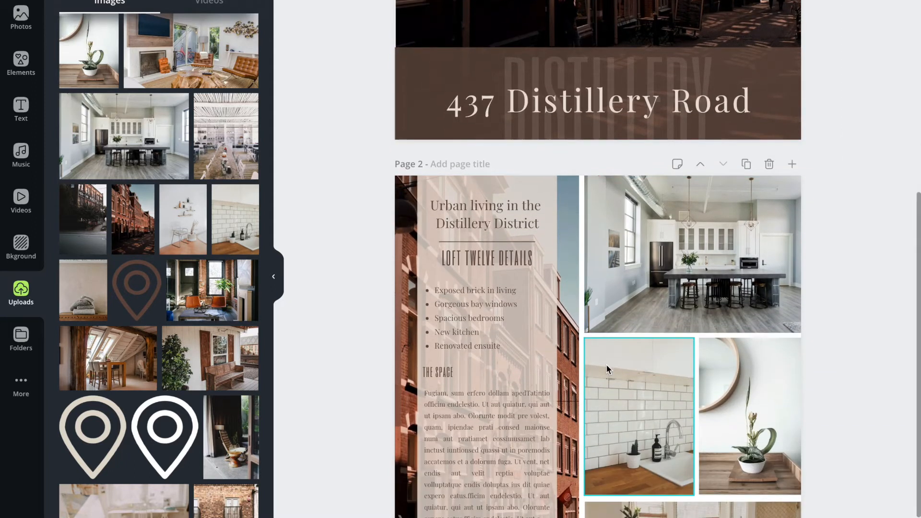
{"action": "scroll", "coordinate": [607, 364], "scroll_direction": "down", "scroll_amount": 3}
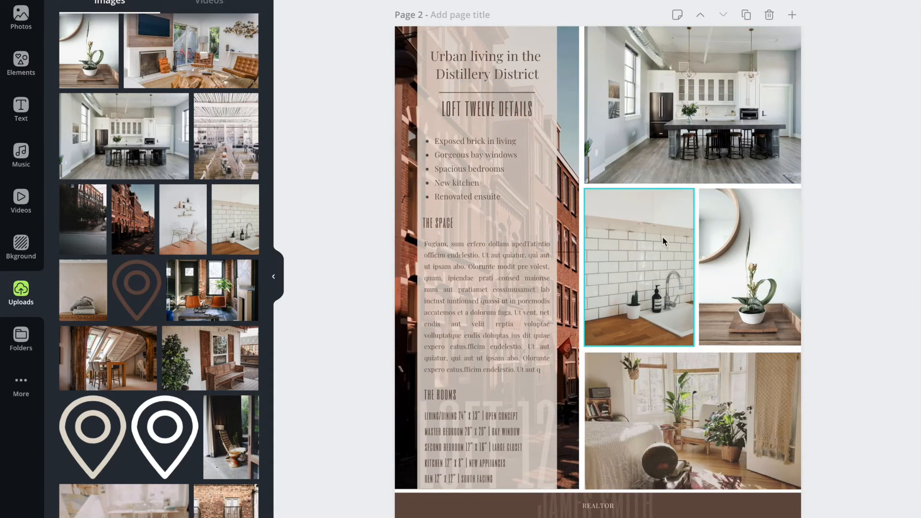
{"action": "left_click", "coordinate": [473, 66]}
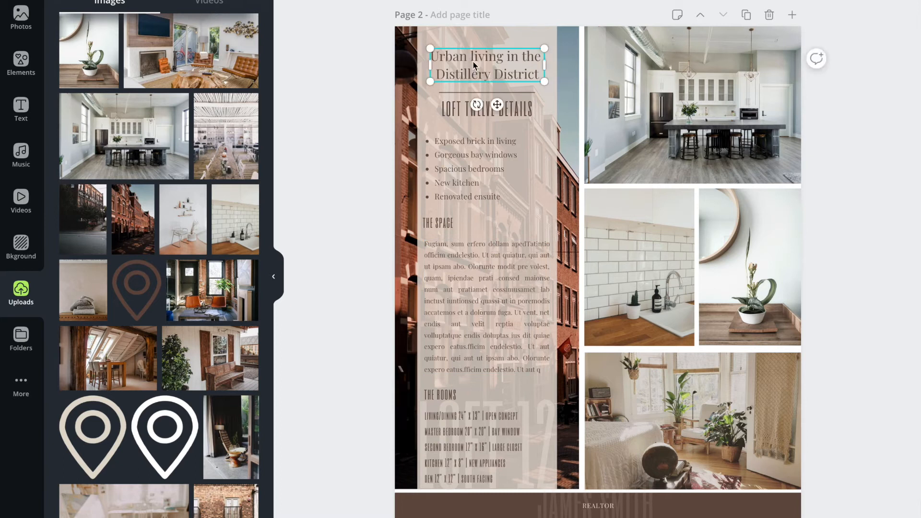
{"action": "double_click", "coordinate": [473, 61]}
{"action": "left_click", "coordinate": [450, 109]}
{"action": "double_click", "coordinate": [451, 109]}
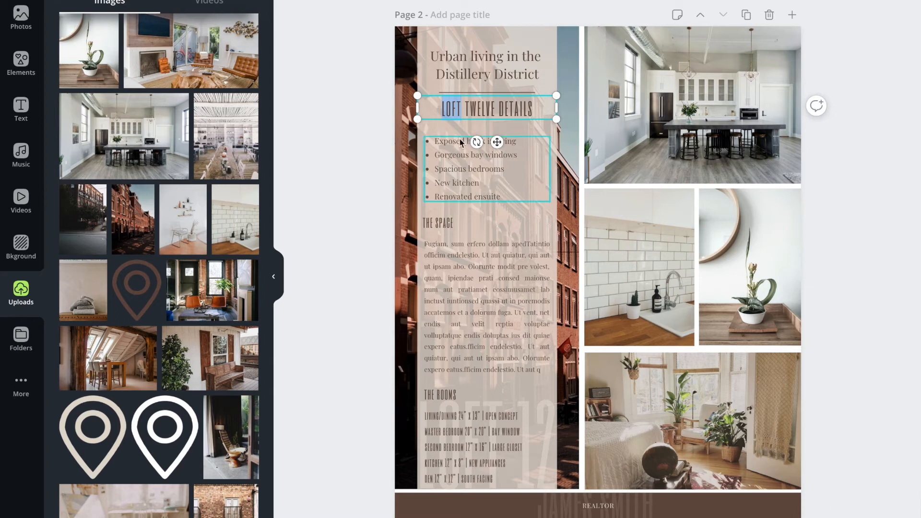
Check the feature bullet list, THE SPACE description and the room dimensions list on page 2 as separate text boxes.
{"action": "left_click", "coordinate": [446, 178]}
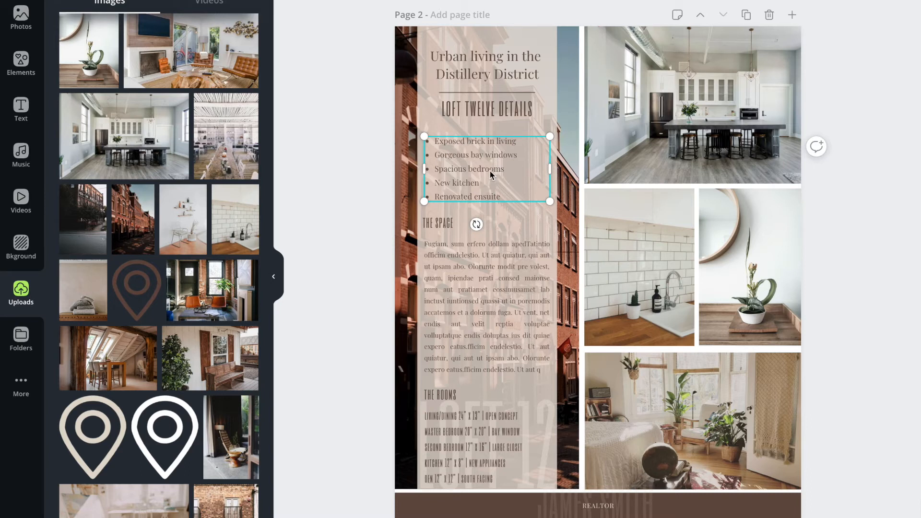
{"action": "left_click", "coordinate": [465, 294]}
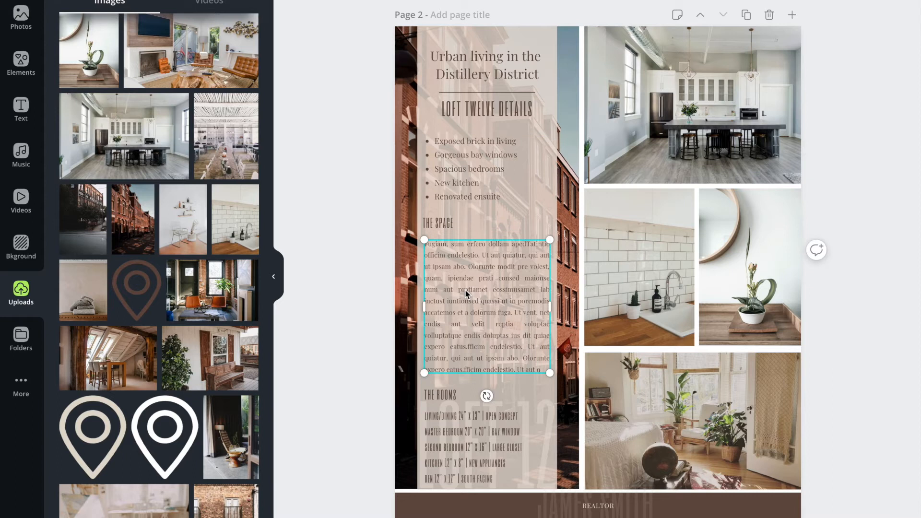
{"action": "left_click", "coordinate": [456, 441]}
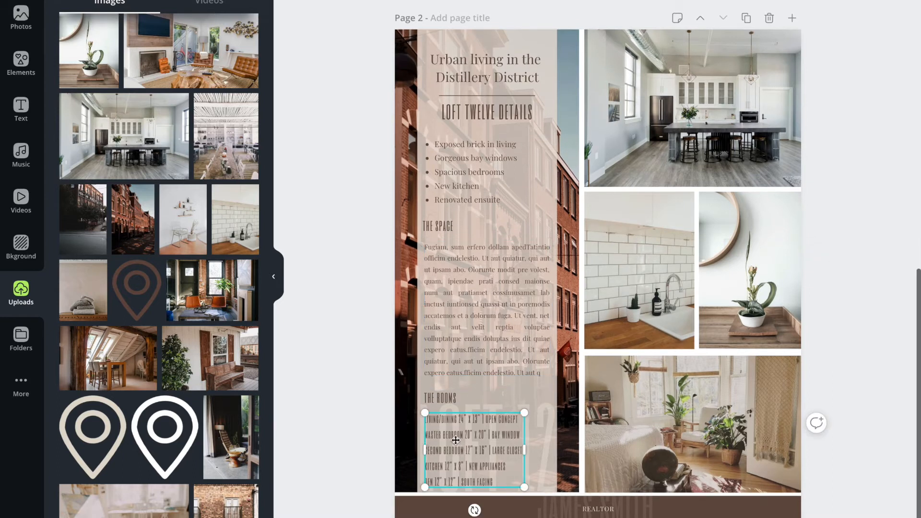
{"action": "scroll", "coordinate": [457, 444], "scroll_direction": "up", "scroll_amount": 1}
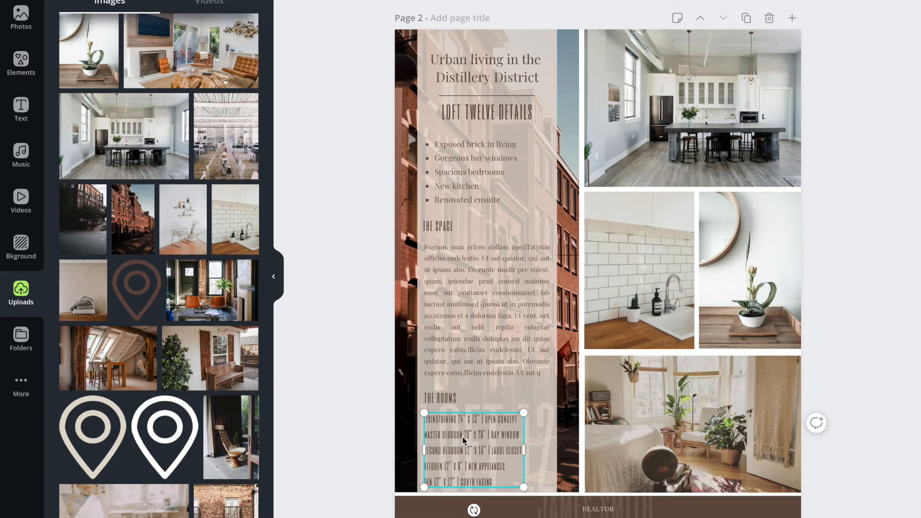
{"action": "left_click", "coordinate": [470, 302]}
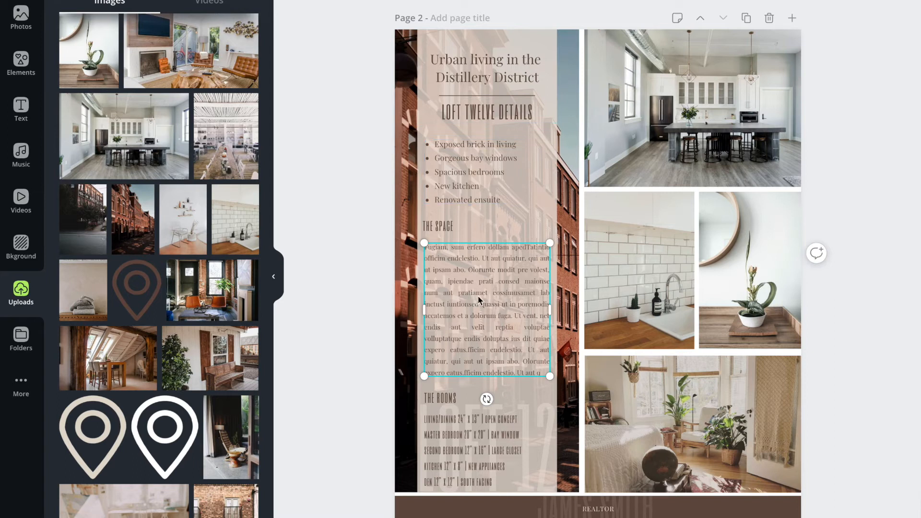
{"action": "left_click", "coordinate": [342, 285]}
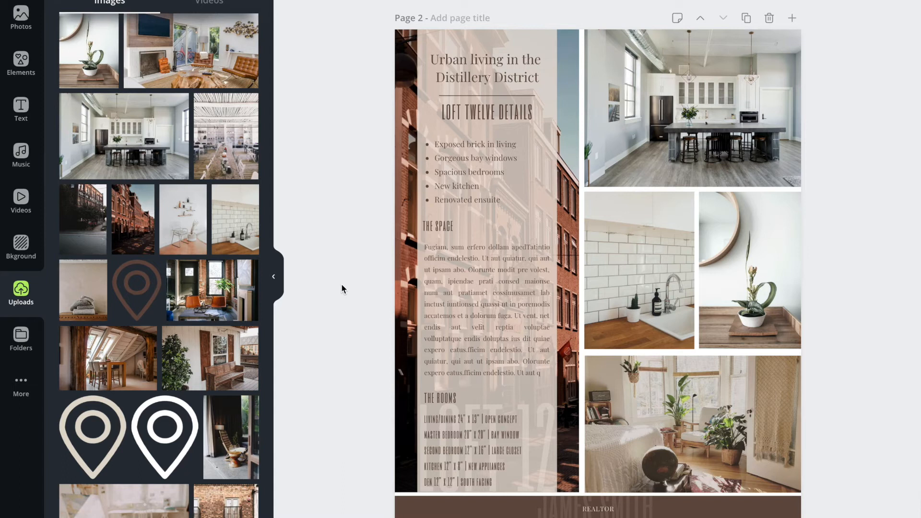
Open the faded LOFT 12 text behind page 2's rooms list for editing and leave it without changing anything.
{"action": "left_click", "coordinate": [548, 421]}
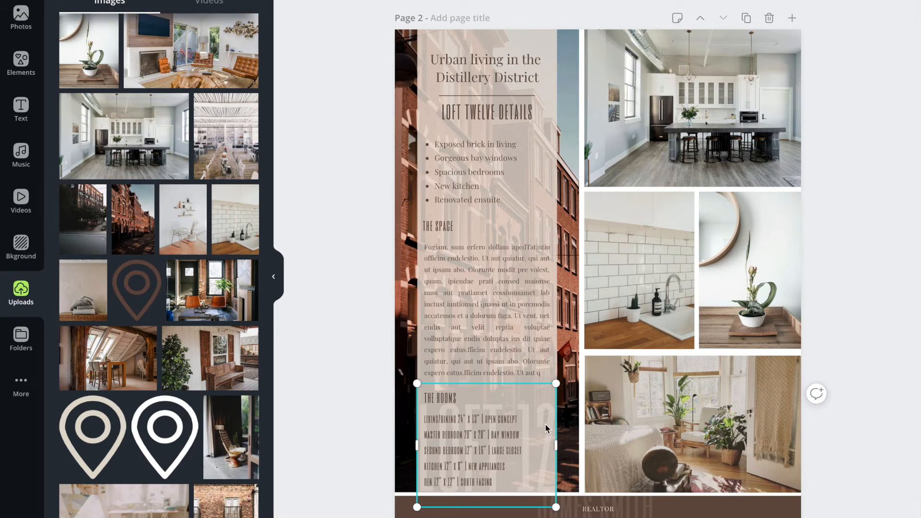
{"action": "key", "text": "Escape"}
{"action": "left_click", "coordinate": [544, 424]}
{"action": "left_click", "coordinate": [545, 424]}
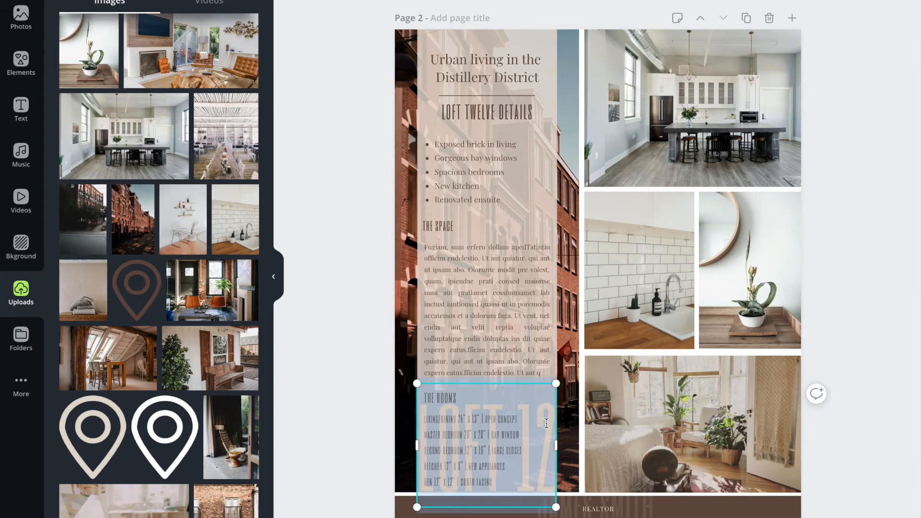
{"action": "left_click", "coordinate": [370, 413]}
Replace the brick-building photo behind page 2's text column with the fireplace living room photo and reposition it within its frame.
{"action": "left_click", "coordinate": [497, 221]}
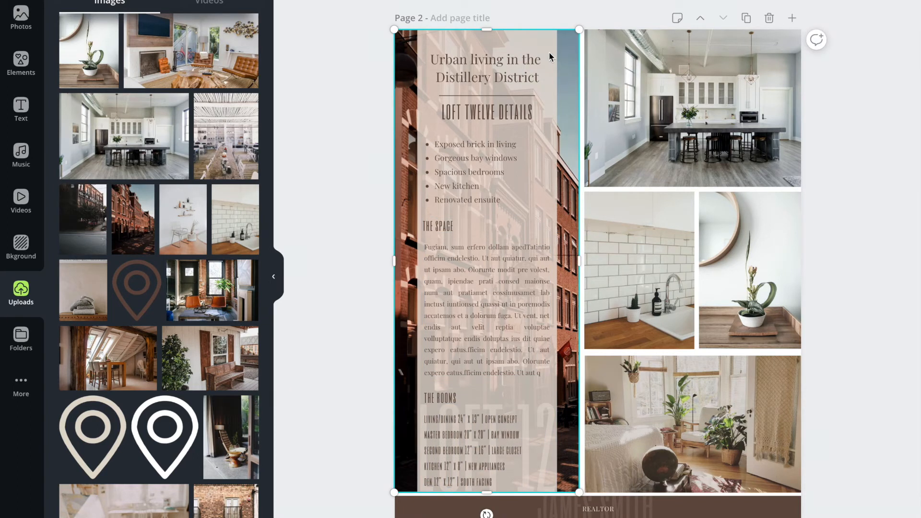
{"action": "left_click_drag", "start_coordinate": [211, 74], "coordinate": [415, 143]}
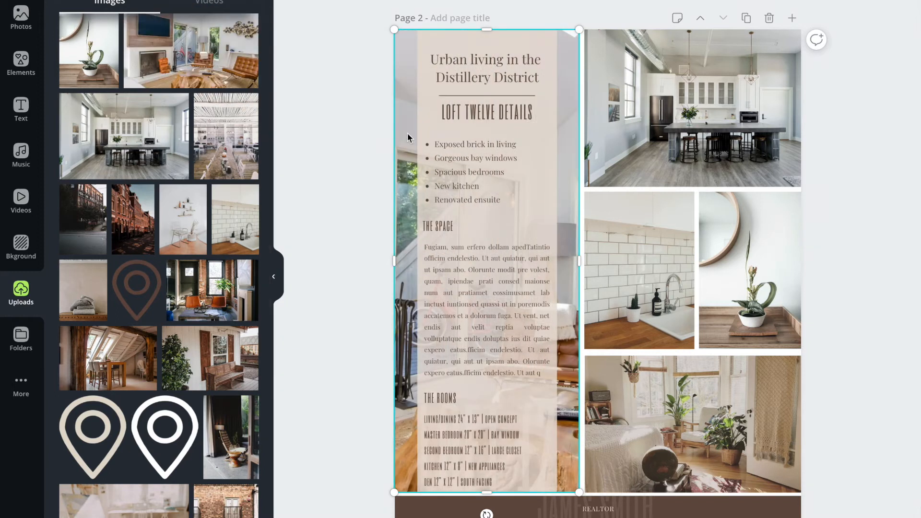
{"action": "double_click", "coordinate": [407, 134]}
{"action": "left_click_drag", "start_coordinate": [431, 130], "coordinate": [249, 129]}
{"action": "left_click_drag", "start_coordinate": [438, 119], "coordinate": [499, 111]}
{"action": "left_click", "coordinate": [364, 500]}
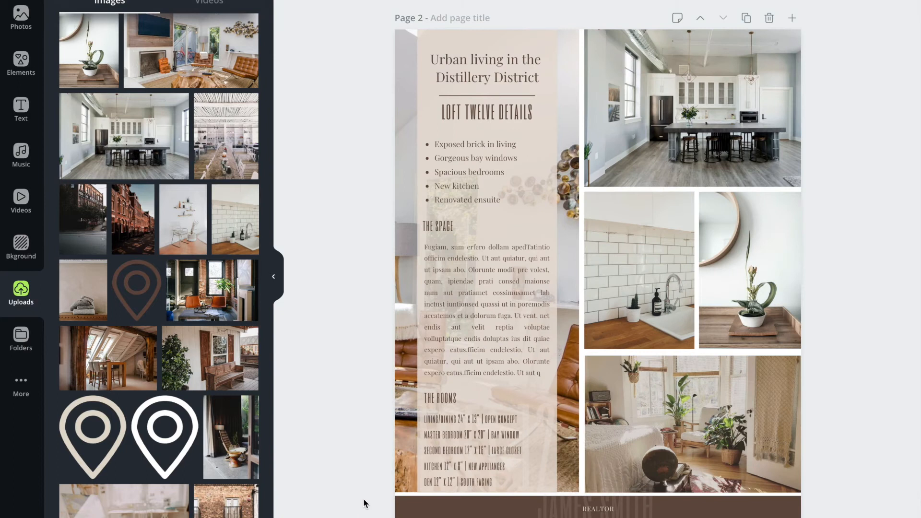
Replace page 2's four gallery photos with the long-table dining room, orchid, folded blankets and porch bench images.
{"action": "left_click", "coordinate": [658, 162]}
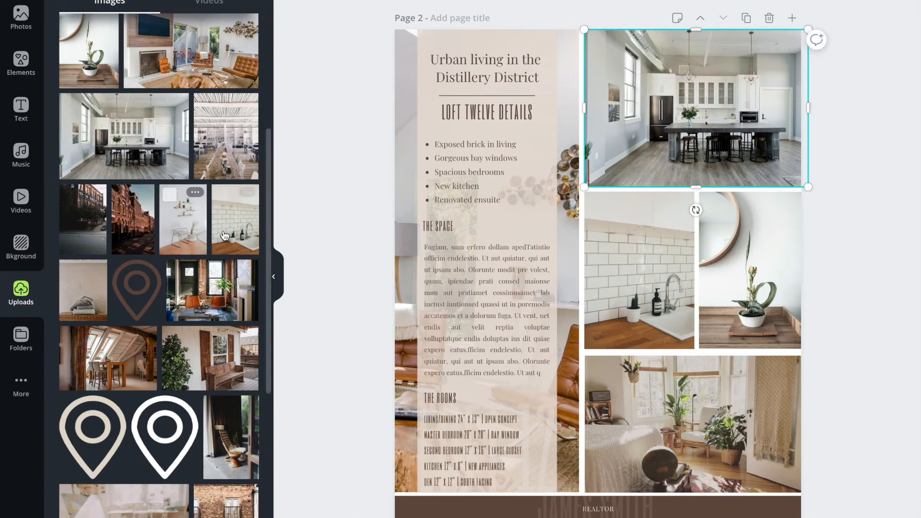
{"action": "left_click_drag", "start_coordinate": [229, 157], "coordinate": [678, 116]}
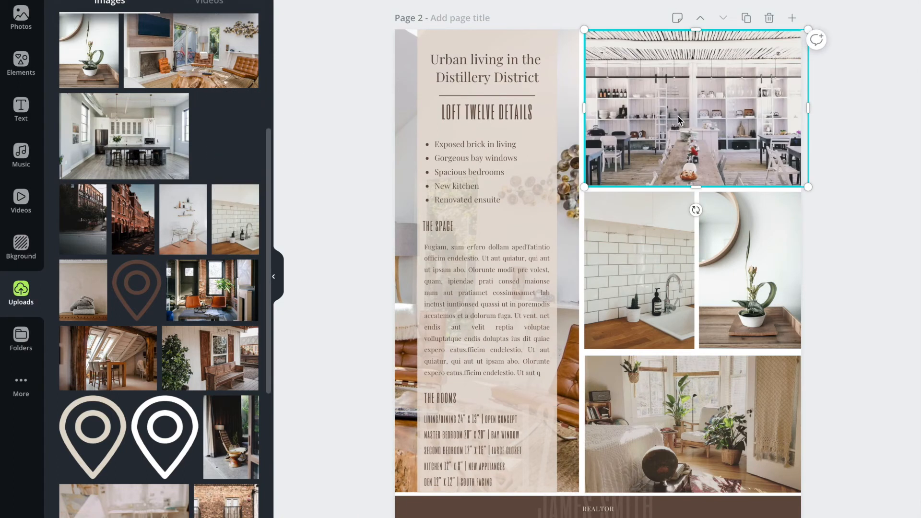
{"action": "left_click_drag", "start_coordinate": [87, 69], "coordinate": [639, 263]}
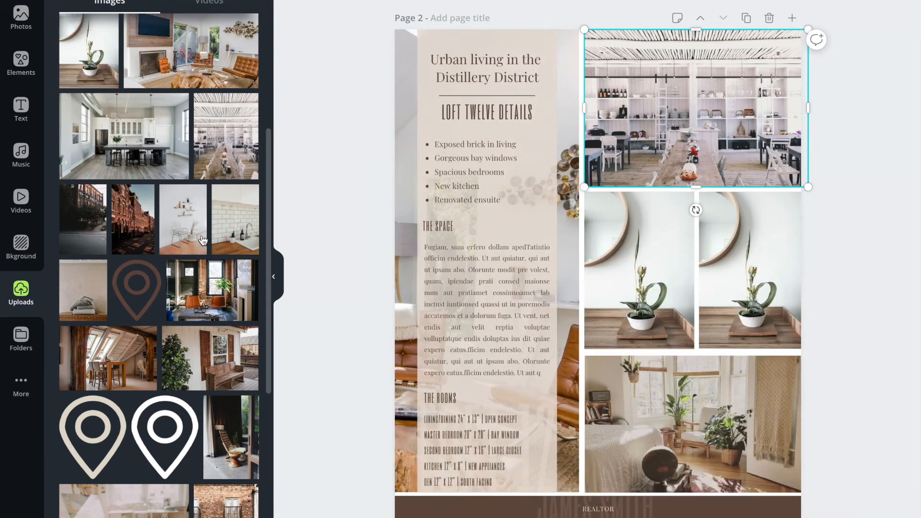
{"action": "left_click_drag", "start_coordinate": [70, 269], "coordinate": [709, 290]}
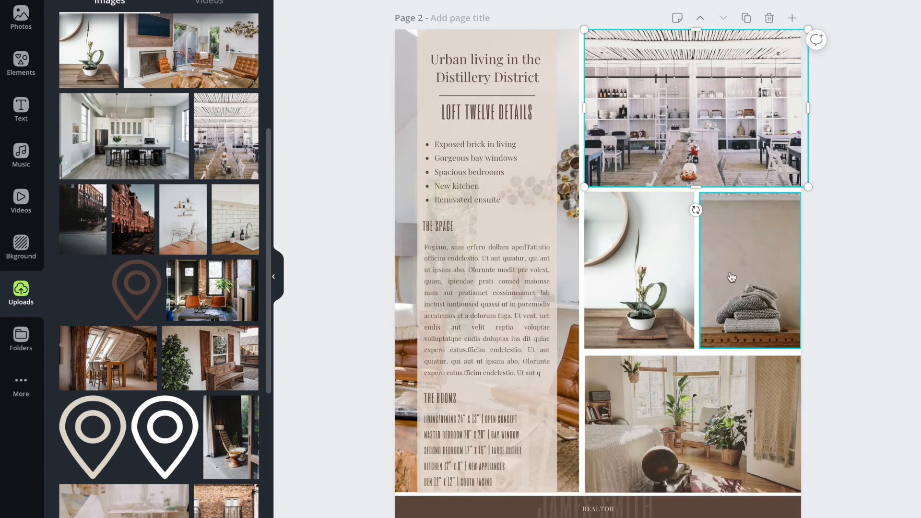
{"action": "left_click_drag", "start_coordinate": [170, 335], "coordinate": [696, 430]}
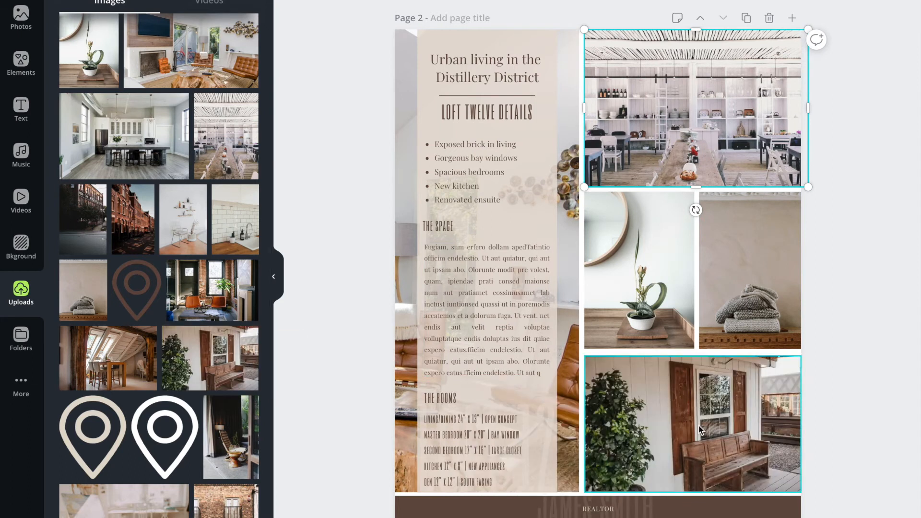
Shift the dining room photo slightly lower within its frame on page 2.
{"action": "scroll", "coordinate": [862, 275], "scroll_direction": "down", "scroll_amount": 1}
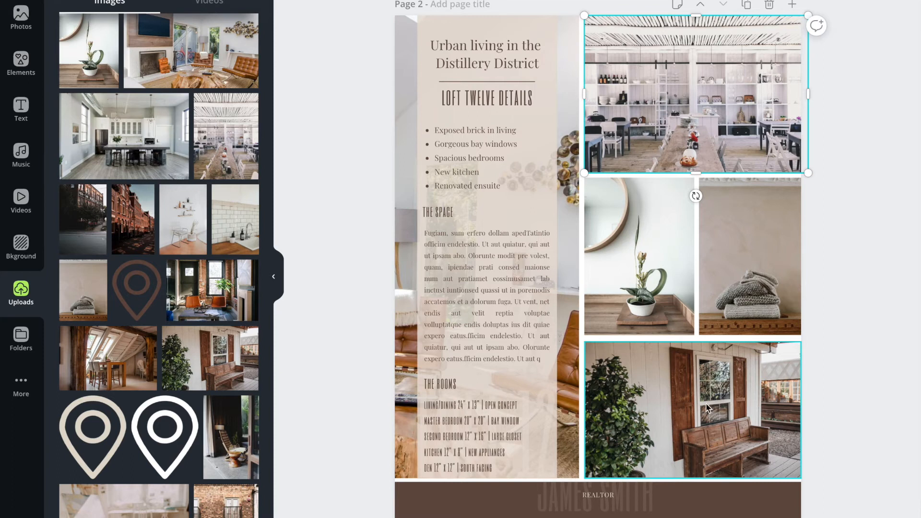
{"action": "double_click", "coordinate": [734, 154]}
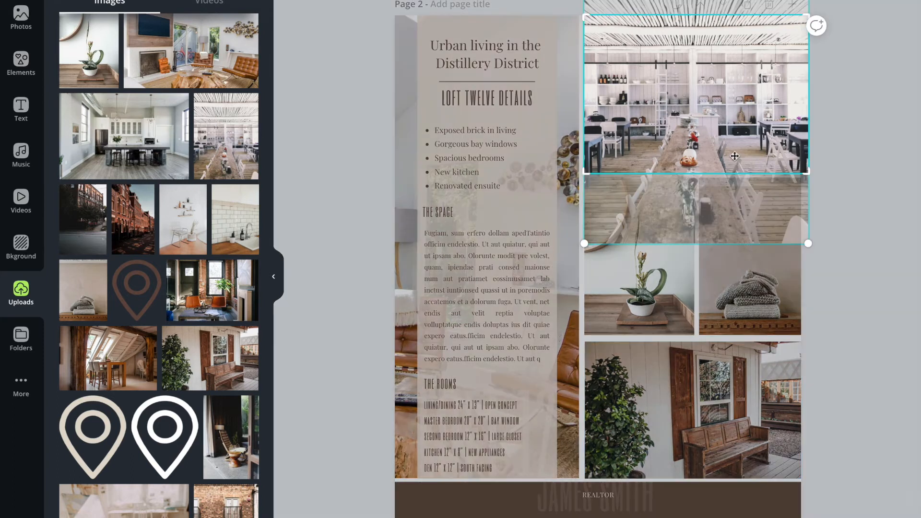
{"action": "mouse_move", "coordinate": [729, 146]}
{"action": "left_mouse_down"}
{"action": "mouse_move", "coordinate": [728, 77]}
{"action": "mouse_move", "coordinate": [727, 147]}
{"action": "left_mouse_up"}
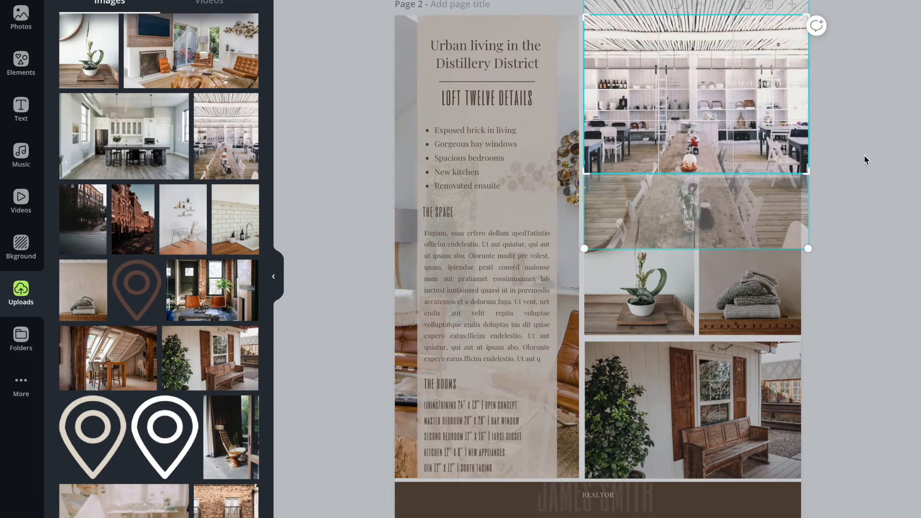
{"action": "left_click", "coordinate": [862, 154]}
{"action": "left_click", "coordinate": [641, 499]}
{"action": "left_click", "coordinate": [593, 498]}
{"action": "left_click", "coordinate": [595, 517]}
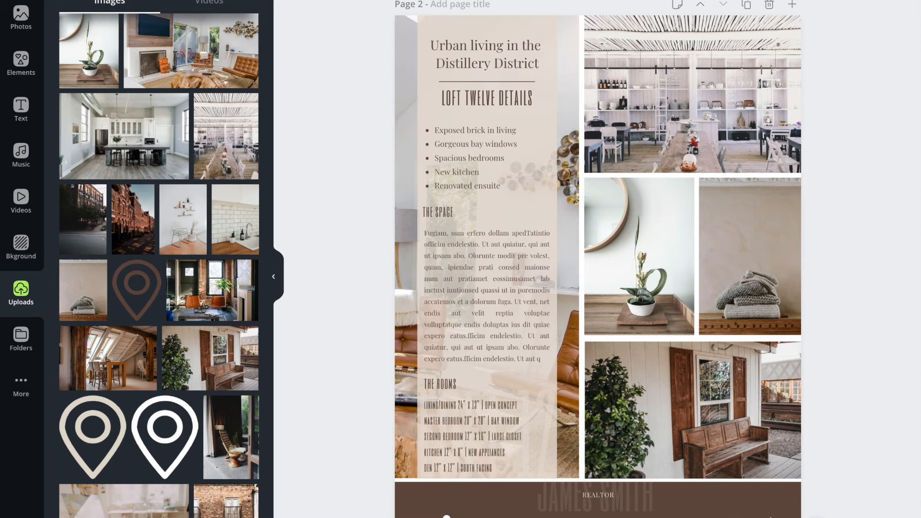
Insert the dark house-shaped YOUR LOGO image from the uploads and shrink it into the right end of page 2's brown footer.
{"action": "scroll", "coordinate": [237, 377], "scroll_direction": "down", "scroll_amount": 20}
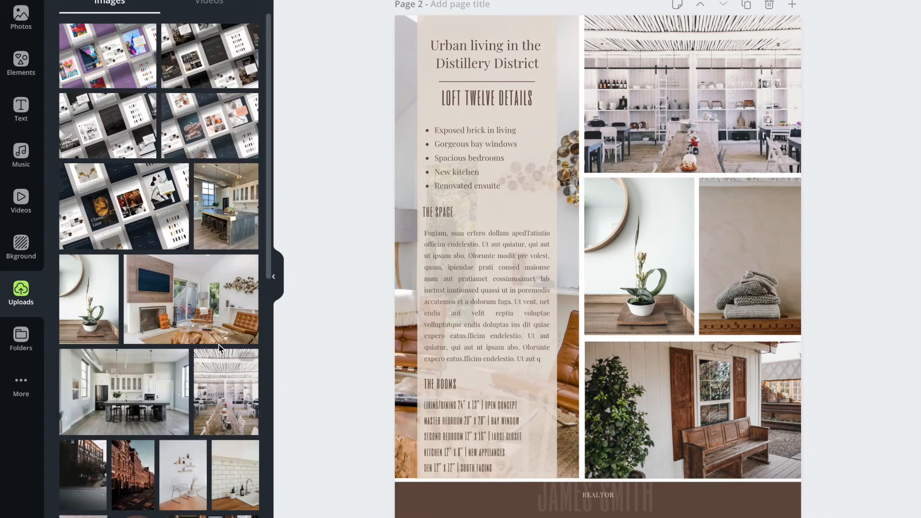
{"action": "scroll", "coordinate": [174, 388], "scroll_direction": "down", "scroll_amount": 15}
{"action": "scroll", "coordinate": [174, 390], "scroll_direction": "down", "scroll_amount": 15}
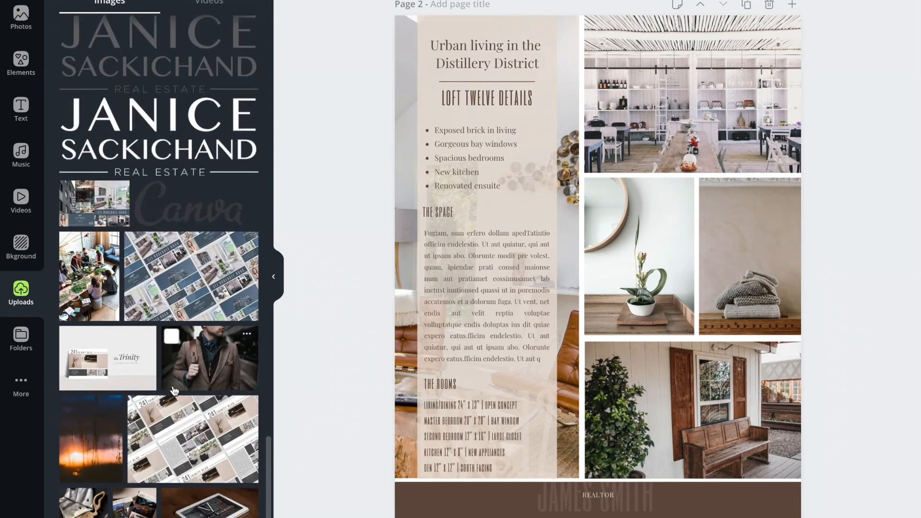
{"action": "scroll", "coordinate": [173, 387], "scroll_direction": "down", "scroll_amount": 10}
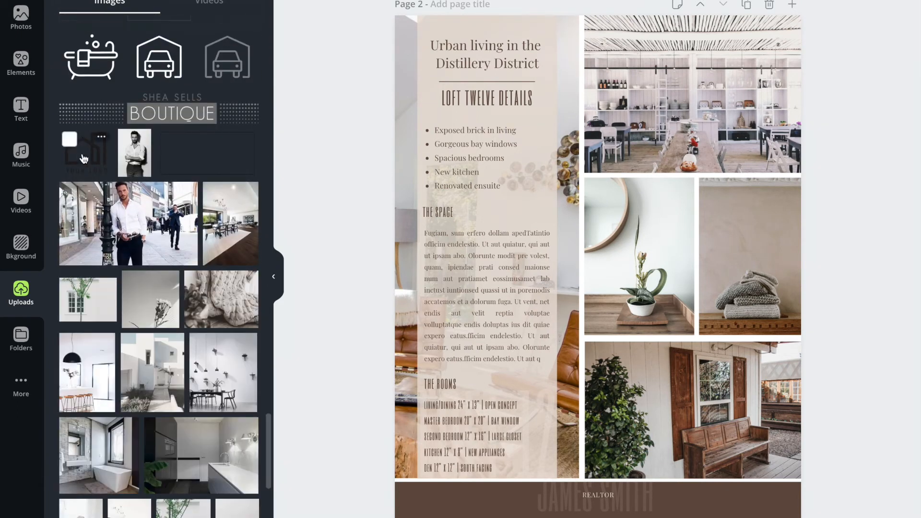
{"action": "left_click", "coordinate": [86, 163]}
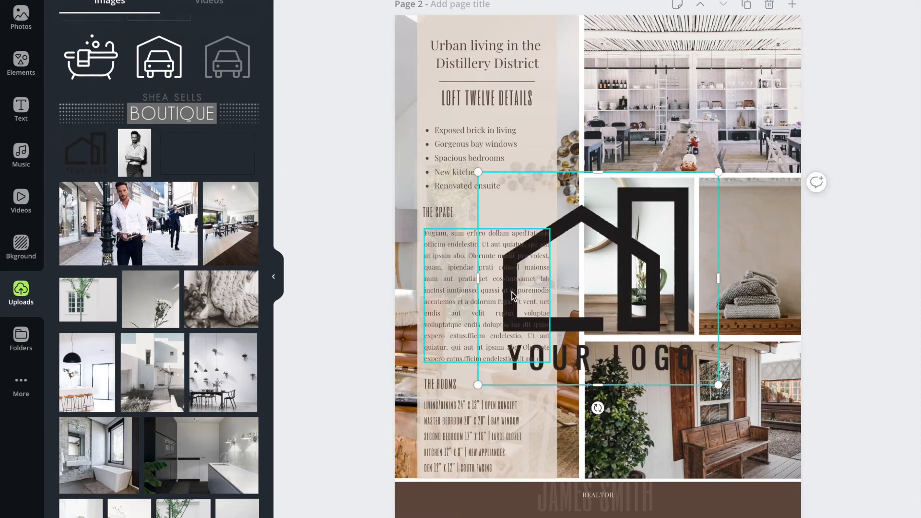
{"action": "left_click_drag", "start_coordinate": [478, 174], "coordinate": [777, 502]}
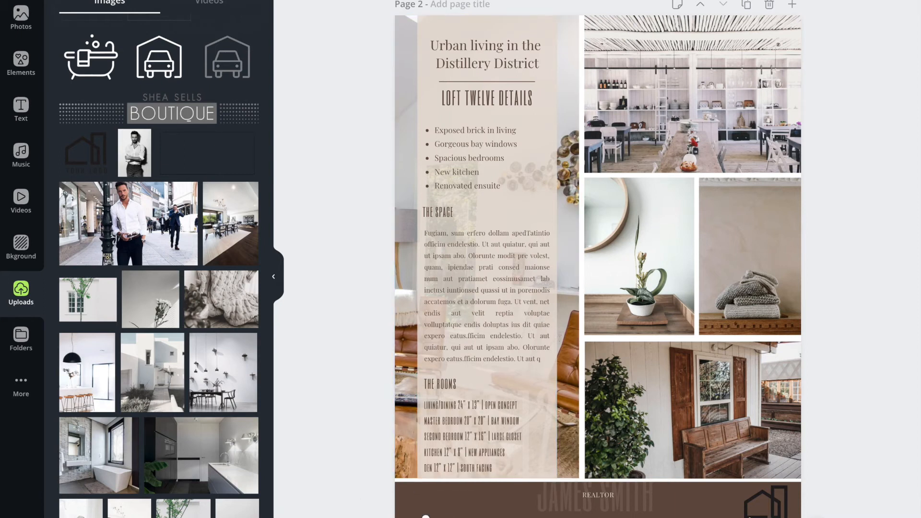
Reduce the logo a little more and fine-tune its position at the right end of page 2's footer.
{"action": "left_click_drag", "start_coordinate": [773, 499], "coordinate": [775, 505]}
{"action": "left_click", "coordinate": [872, 517]}
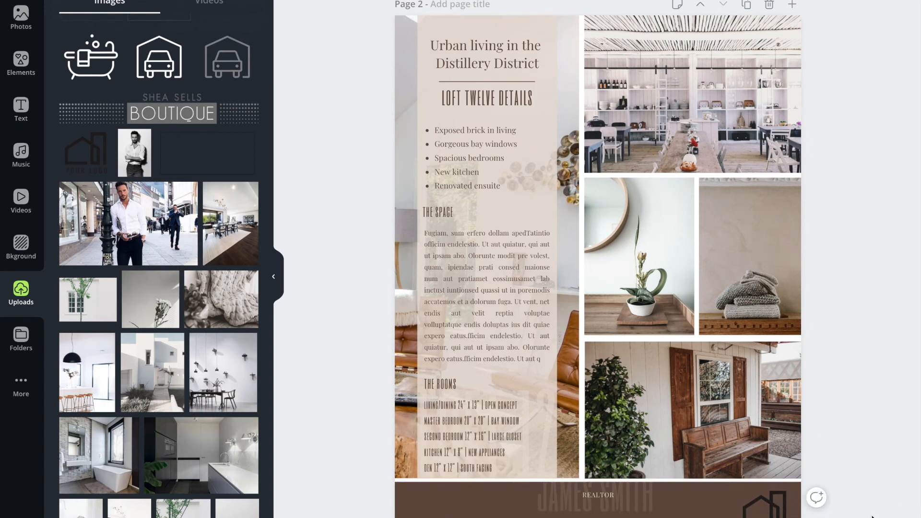
{"action": "left_click", "coordinate": [779, 513]}
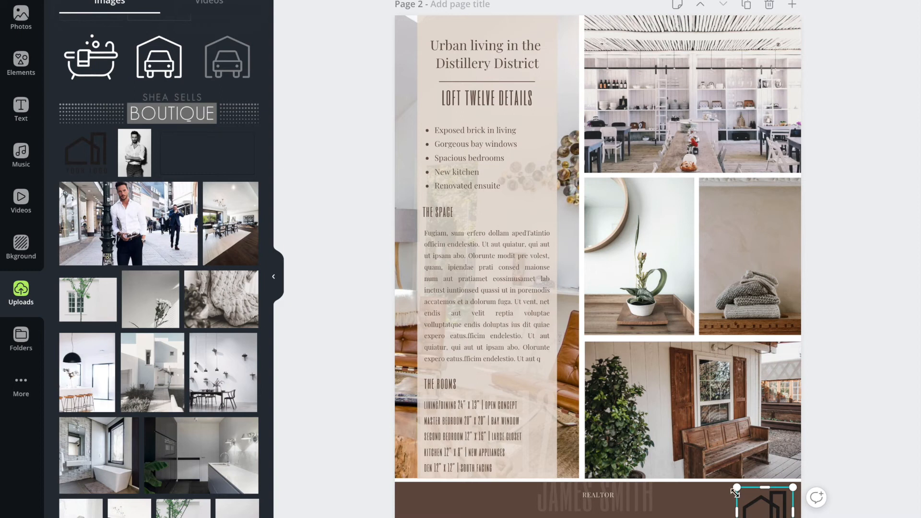
{"action": "left_click_drag", "start_coordinate": [737, 488], "coordinate": [757, 509]}
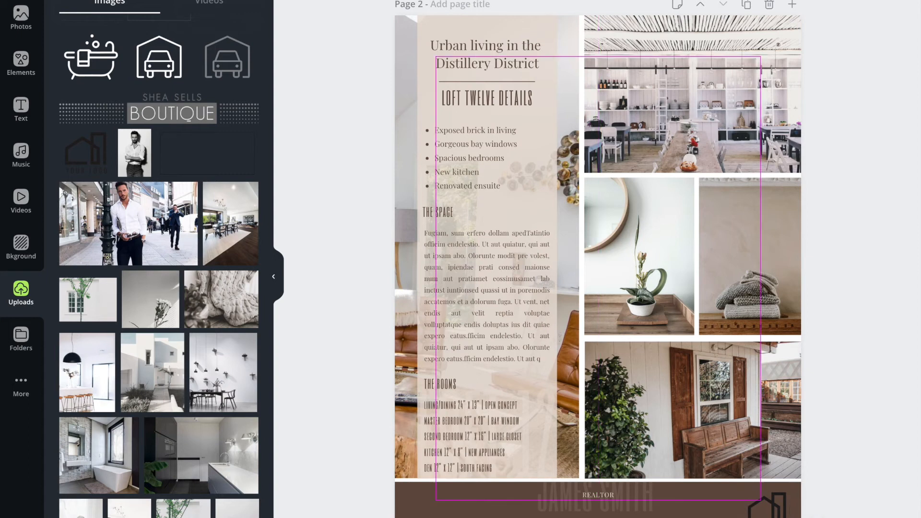
Add the black-and-white portrait of the bearded man at the left end of page 2's footer, sized and cropped to fit the band.
{"action": "left_click", "coordinate": [135, 159]}
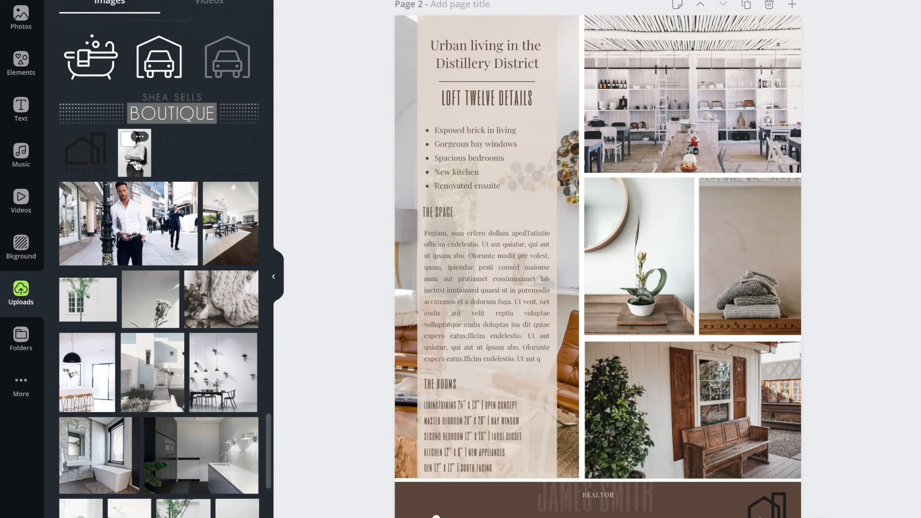
{"action": "left_click_drag", "start_coordinate": [503, 140], "coordinate": [428, 472]}
{"action": "left_click_drag", "start_coordinate": [471, 432], "coordinate": [436, 486]}
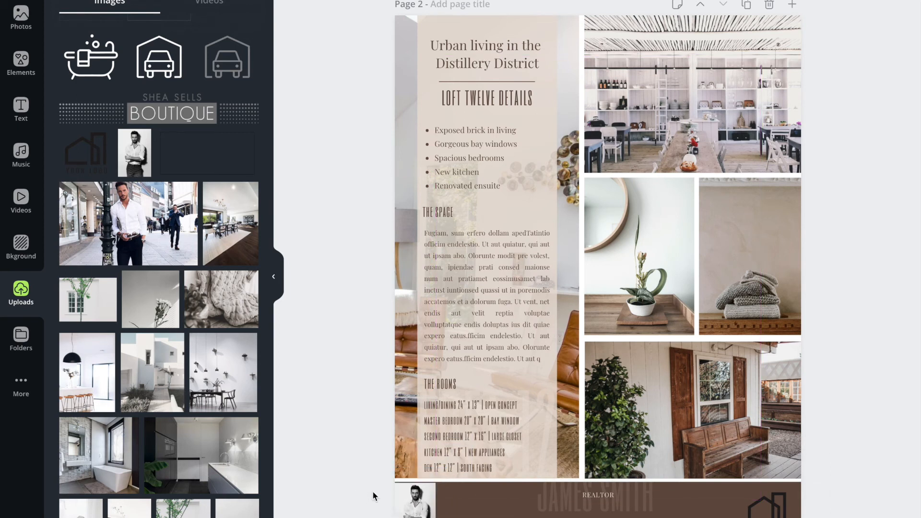
{"action": "left_click_drag", "start_coordinate": [435, 482], "coordinate": [417, 513]}
{"action": "double_click", "coordinate": [433, 509]}
{"action": "key", "text": "Return"}
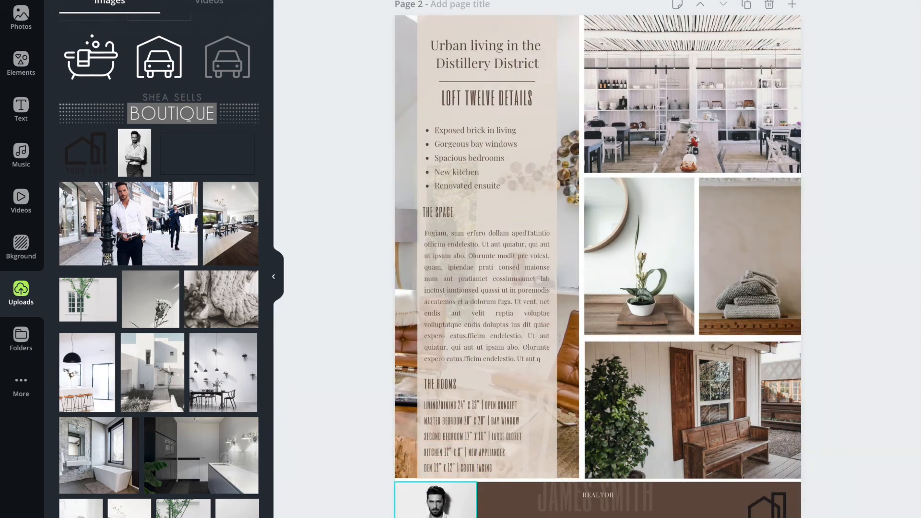
{"action": "key", "text": "Escape"}
Move the faded agent name in the footer beside the portrait and reduce its font size.
{"action": "left_click_drag", "start_coordinate": [564, 504], "coordinate": [506, 509]}
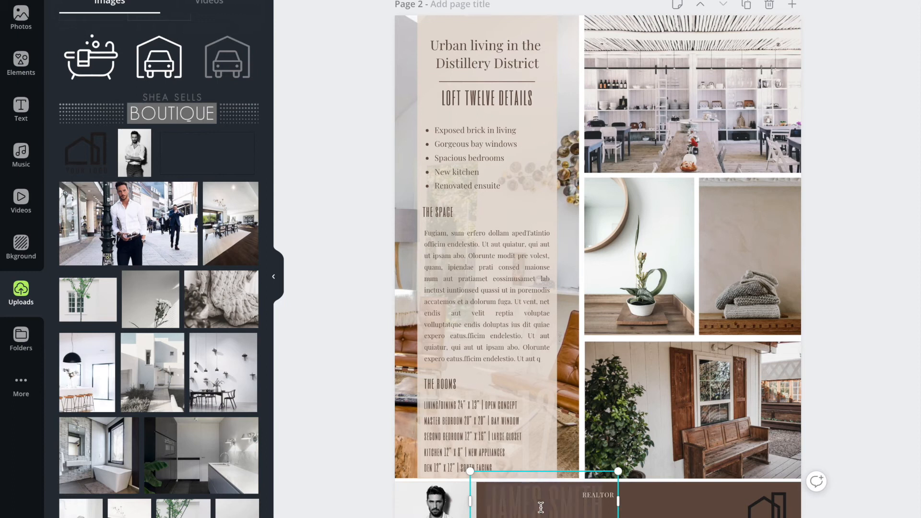
{"action": "left_click", "coordinate": [422, 1]}
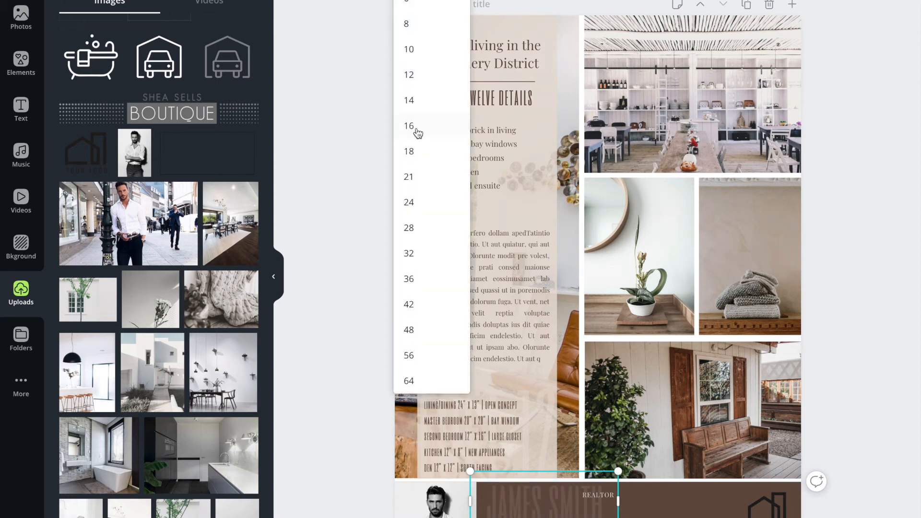
{"action": "left_click", "coordinate": [407, 203]}
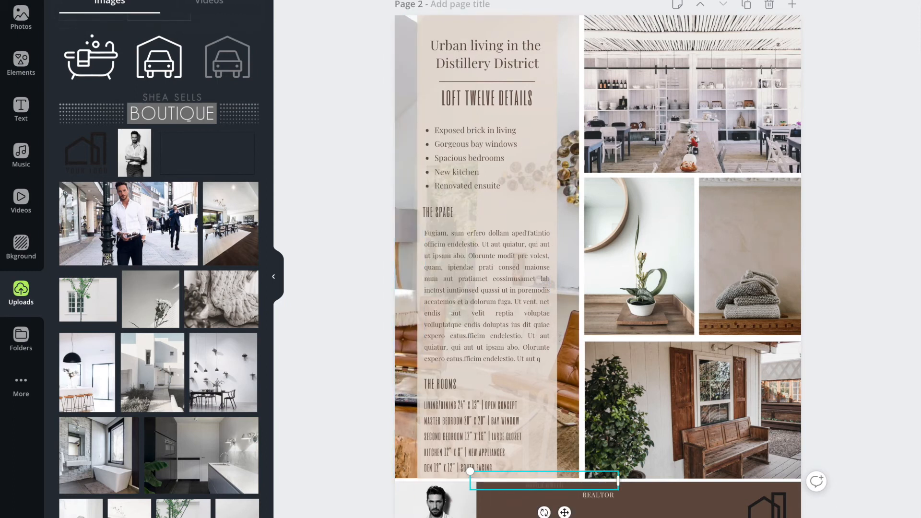
{"action": "left_click", "coordinate": [422, 1]}
{"action": "left_click", "coordinate": [416, 339]}
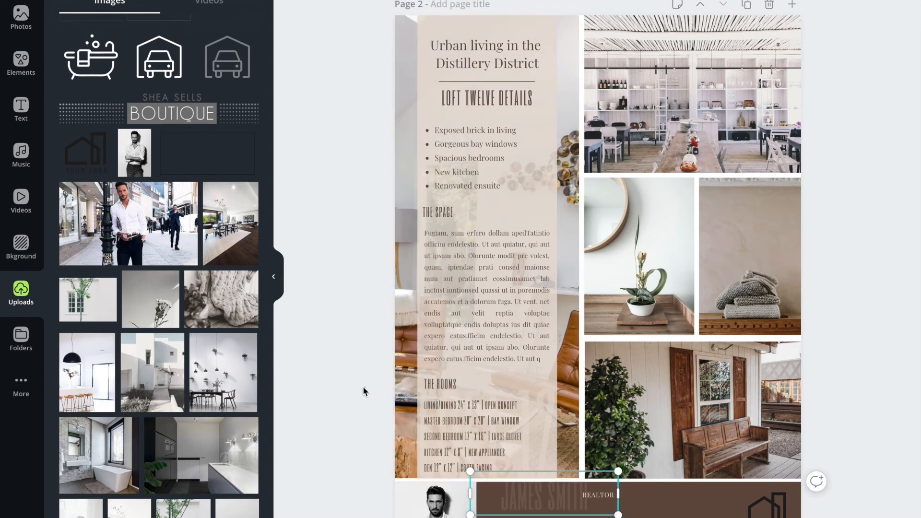
{"action": "left_click_drag", "start_coordinate": [566, 504], "coordinate": [544, 502]}
Shift the REALTOR label and the contact line left to sit with the agent name, and nudge the logo up slightly.
{"action": "left_click", "coordinate": [614, 497]}
{"action": "left_click_drag", "start_coordinate": [614, 497], "coordinate": [540, 507]}
{"action": "left_click_drag", "start_coordinate": [613, 517], "coordinate": [584, 517]}
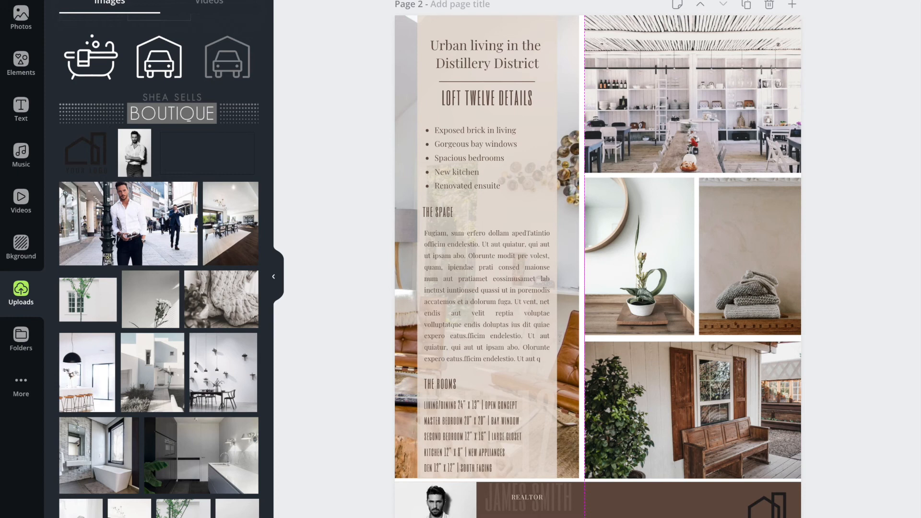
{"action": "left_click", "coordinate": [777, 507]}
{"action": "left_click_drag", "start_coordinate": [777, 507], "coordinate": [777, 507]}
{"action": "left_click", "coordinate": [351, 466]}
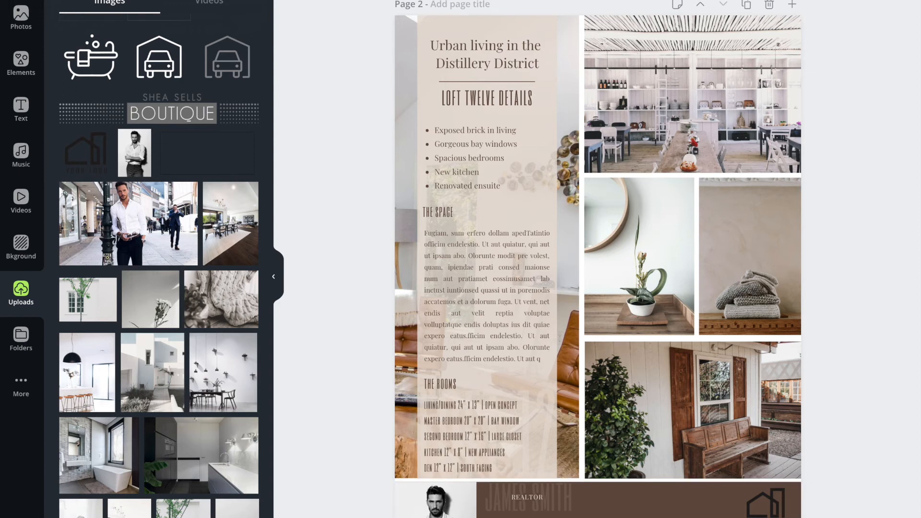
Choose PDF Print as the download file type for all pages and try the crop marks and bleed option.
{"action": "left_click", "coordinate": [806, 26]}
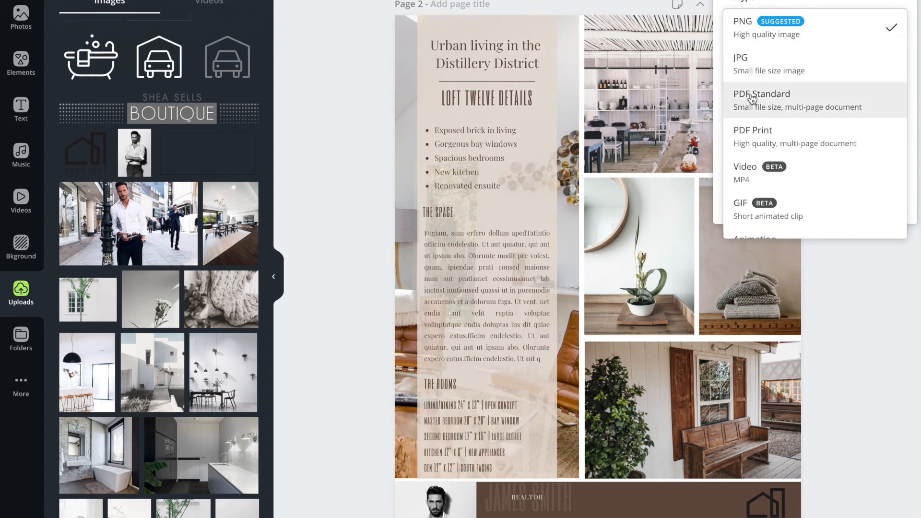
{"action": "left_click", "coordinate": [753, 142]}
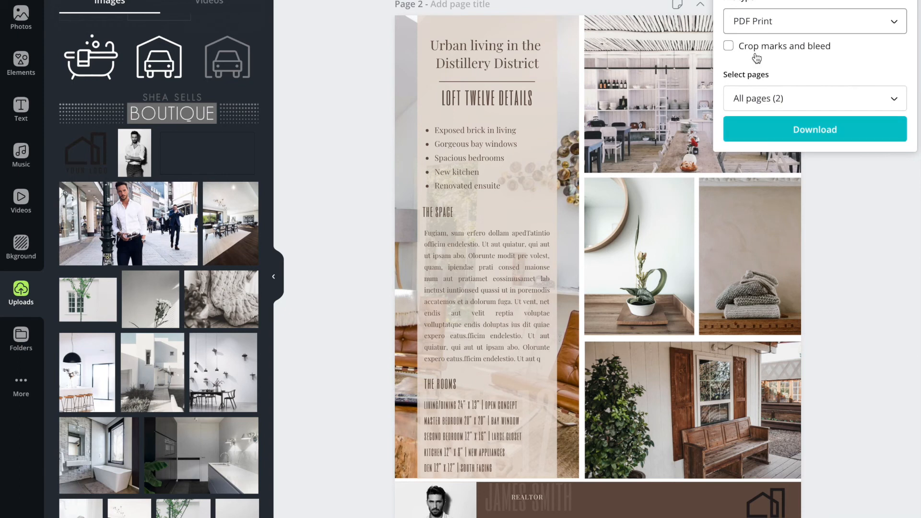
{"action": "left_click", "coordinate": [729, 46]}
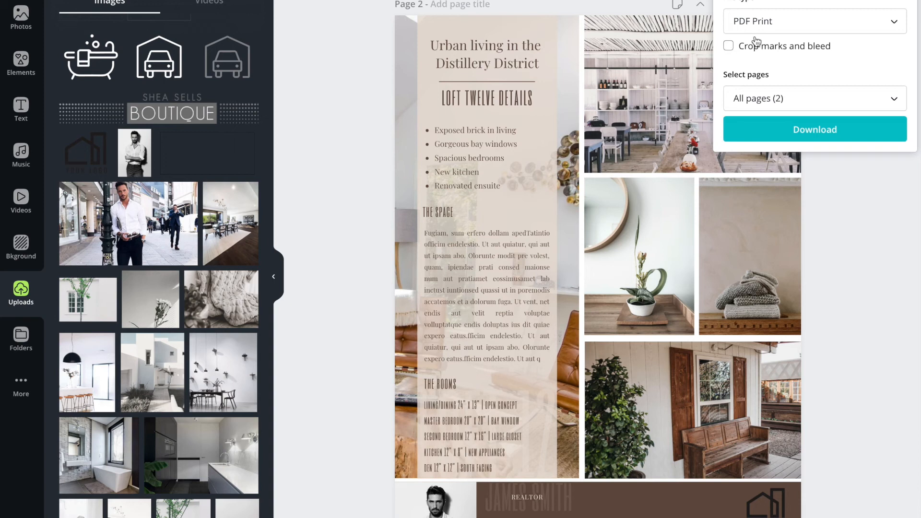
{"action": "left_click", "coordinate": [728, 47]}
{"action": "left_click", "coordinate": [729, 46]}
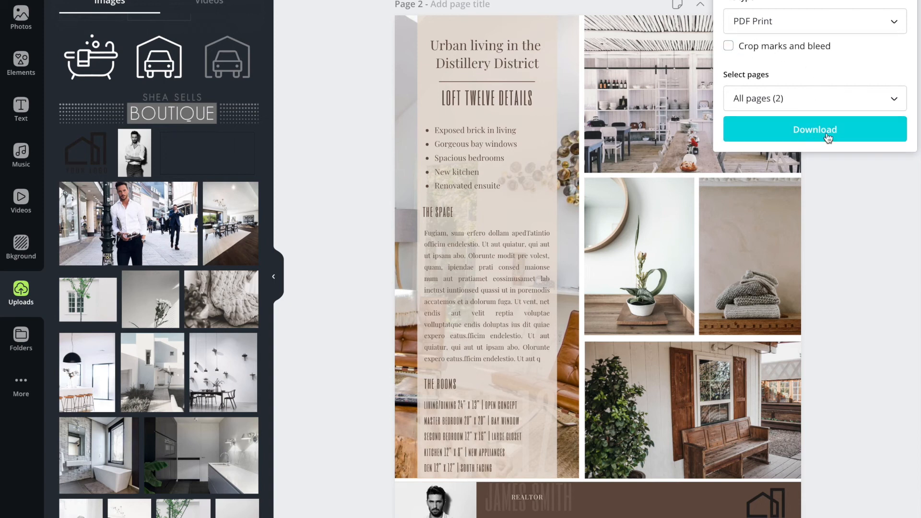
Show the print bleed and extend page 2's porch bench and folded blankets photos to the right bleed edge.
{"action": "left_click", "coordinate": [605, 1]}
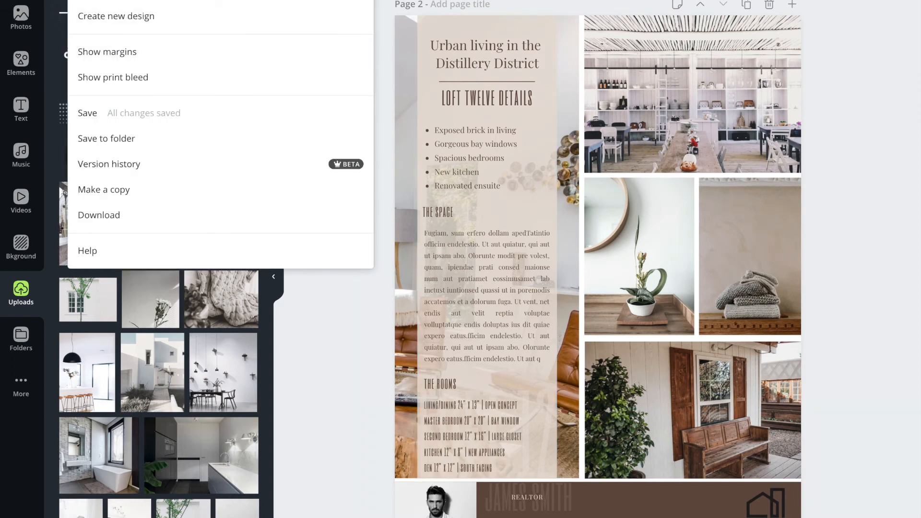
{"action": "left_click", "coordinate": [123, 78]}
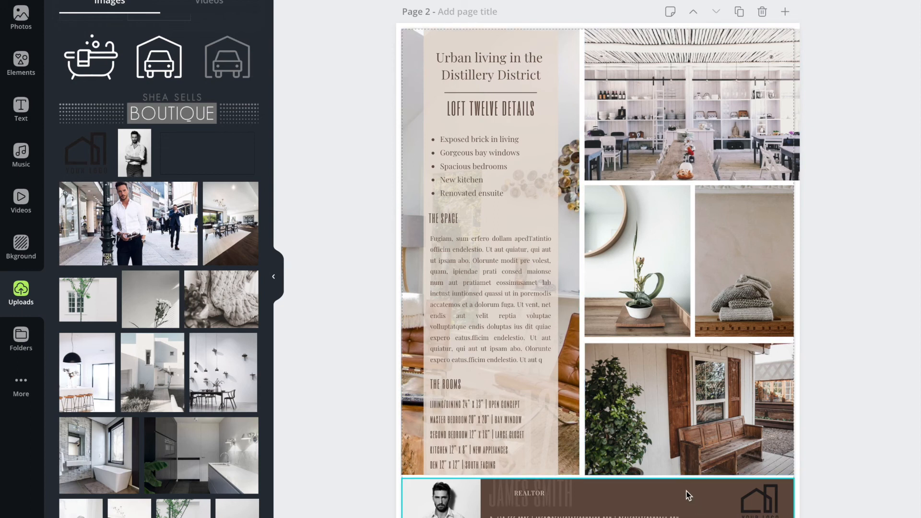
{"action": "left_click", "coordinate": [656, 385]}
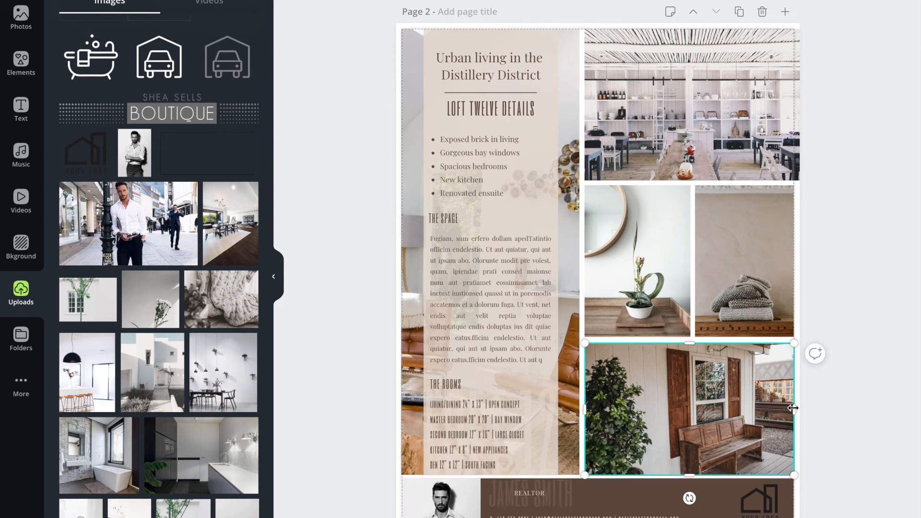
{"action": "left_click_drag", "start_coordinate": [792, 408], "coordinate": [800, 409]}
{"action": "left_click", "coordinate": [790, 263]}
{"action": "left_click_drag", "start_coordinate": [797, 263], "coordinate": [800, 262]}
Extend the dining room photo to the top bleed edge and the fireplace living room photo to the top and left bleed edges.
{"action": "left_click", "coordinate": [710, 31]}
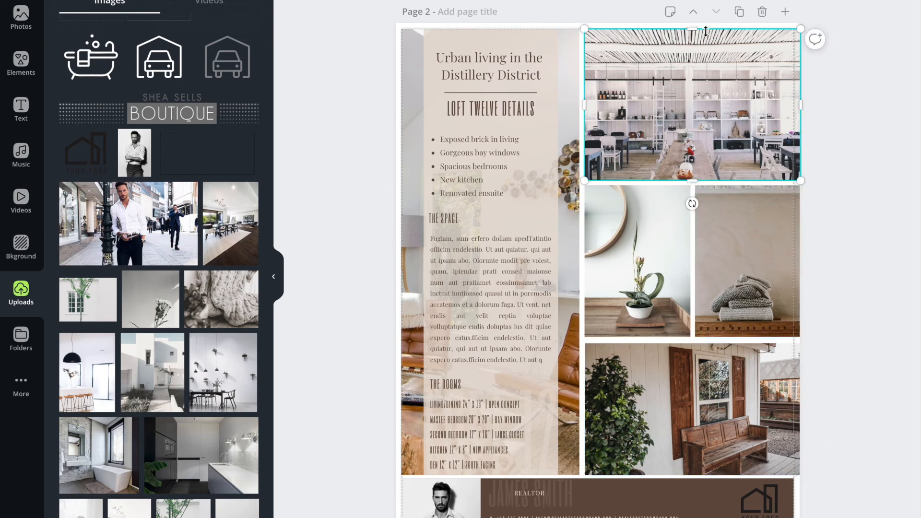
{"action": "left_click_drag", "start_coordinate": [692, 27], "coordinate": [692, 22]}
{"action": "left_click", "coordinate": [475, 30]}
{"action": "left_click_drag", "start_coordinate": [474, 29], "coordinate": [475, 23]}
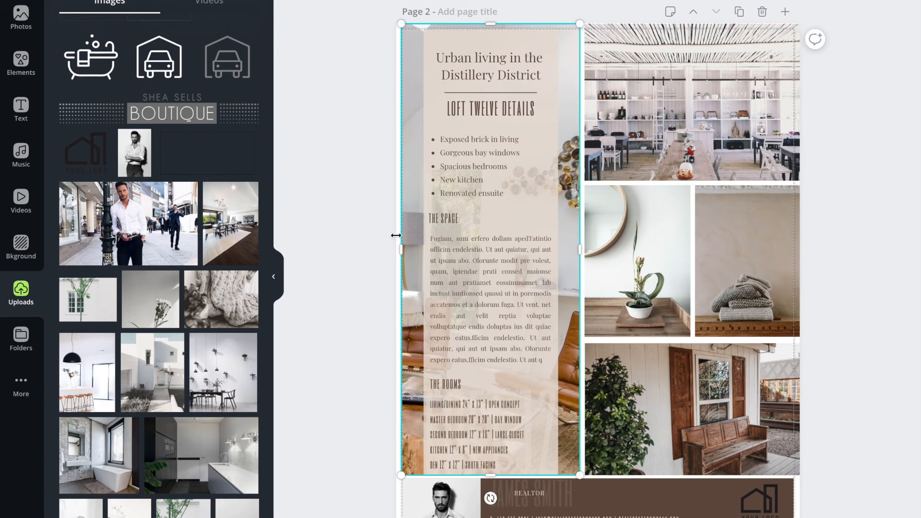
{"action": "left_click_drag", "start_coordinate": [394, 249], "coordinate": [389, 249]}
Extend the footer portrait to the left bleed edge and the brown footer band to the right bleed edge.
{"action": "left_click", "coordinate": [415, 493]}
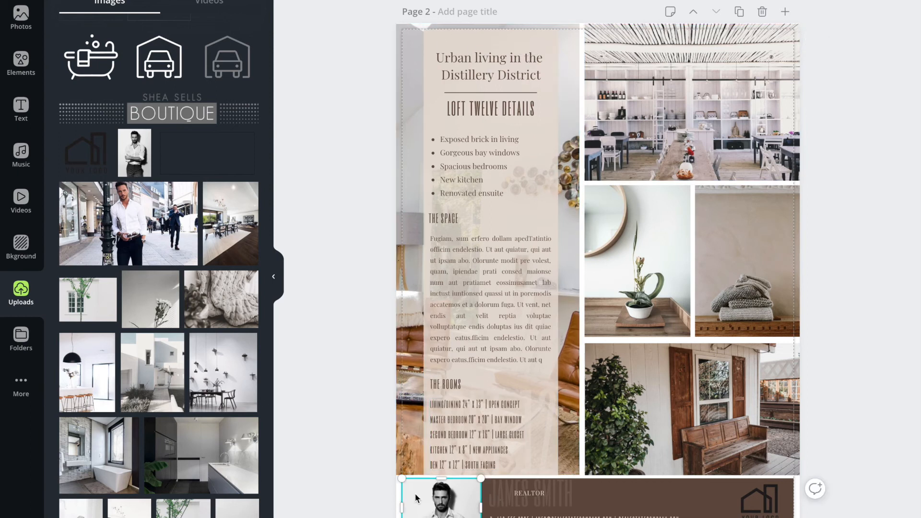
{"action": "left_click_drag", "start_coordinate": [407, 507], "coordinate": [401, 507]}
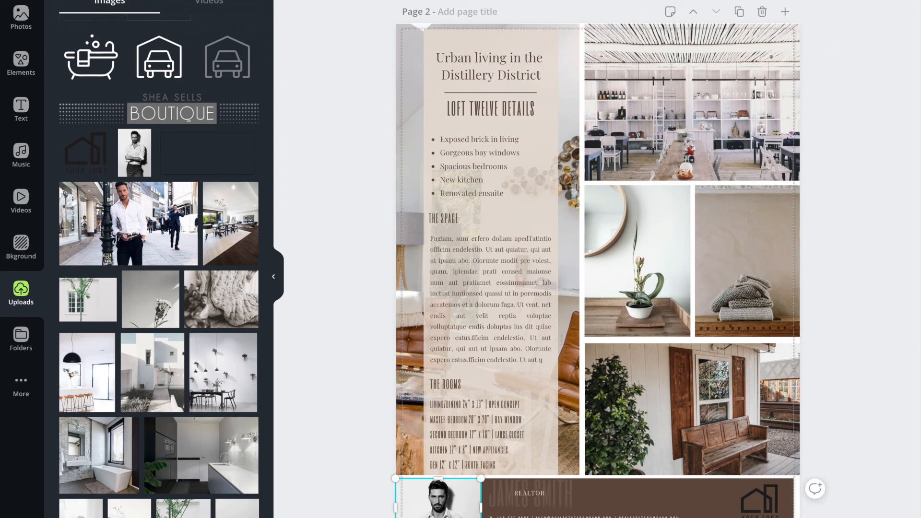
{"action": "left_click", "coordinate": [705, 495]}
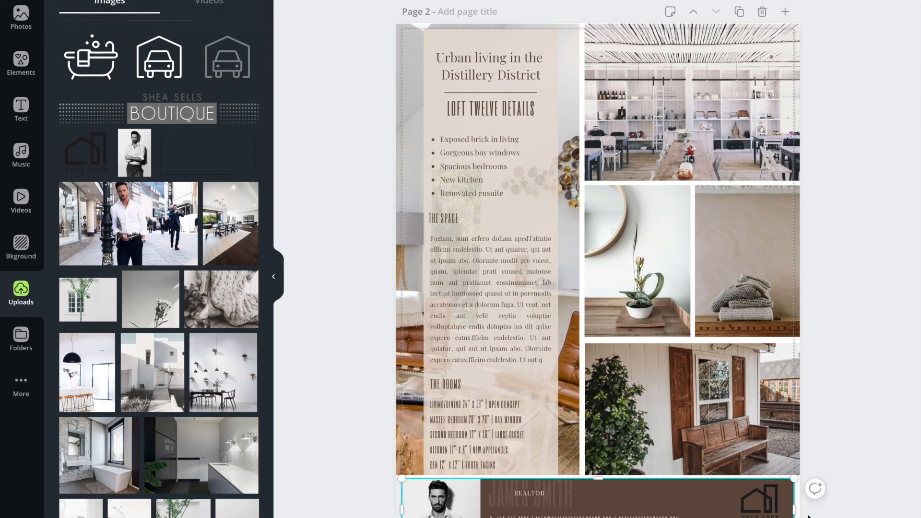
Extend the translucent beige panel behind page 2's text column up to the top bleed edge.
{"action": "left_click", "coordinate": [480, 34]}
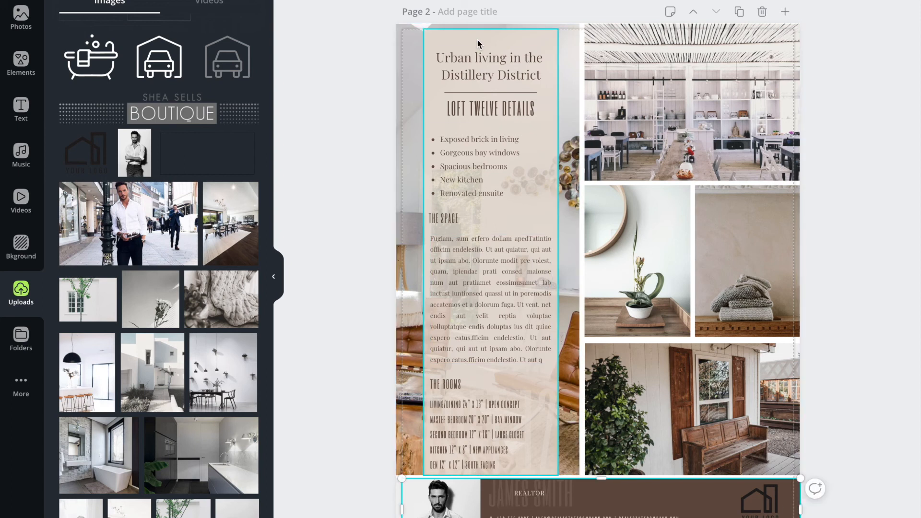
{"action": "left_click_drag", "start_coordinate": [480, 34], "coordinate": [485, 23]}
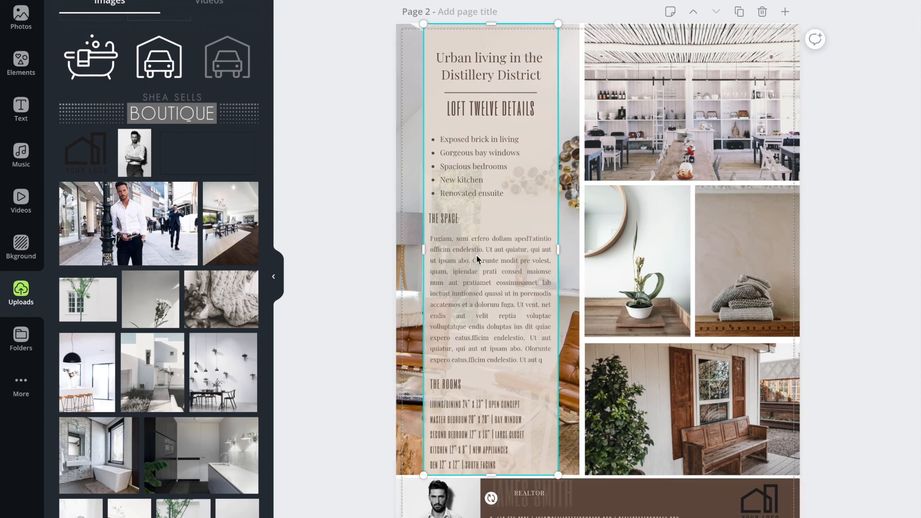
{"action": "left_click", "coordinate": [379, 415]}
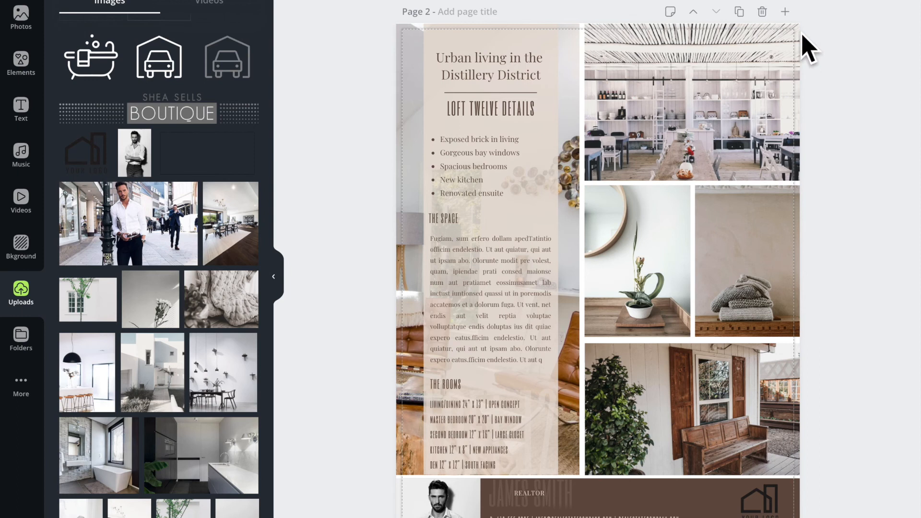
Extend the cover's brick street photo to the top, left and right bleed edges.
{"action": "scroll", "coordinate": [493, 197], "scroll_direction": "up", "scroll_amount": 10}
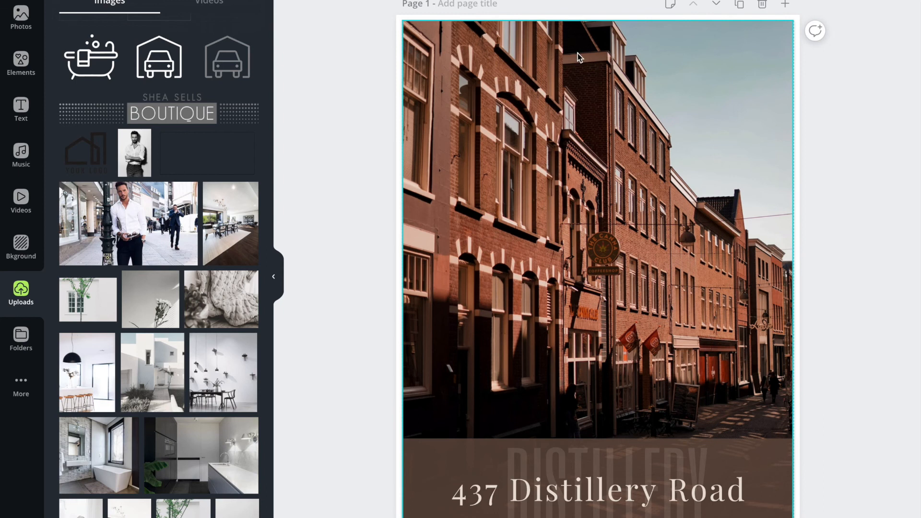
{"action": "left_click", "coordinate": [565, 56]}
{"action": "left_click_drag", "start_coordinate": [602, 13], "coordinate": [601, 10]}
{"action": "left_click_drag", "start_coordinate": [402, 275], "coordinate": [398, 273]}
{"action": "left_click_drag", "start_coordinate": [796, 272], "coordinate": [799, 271]}
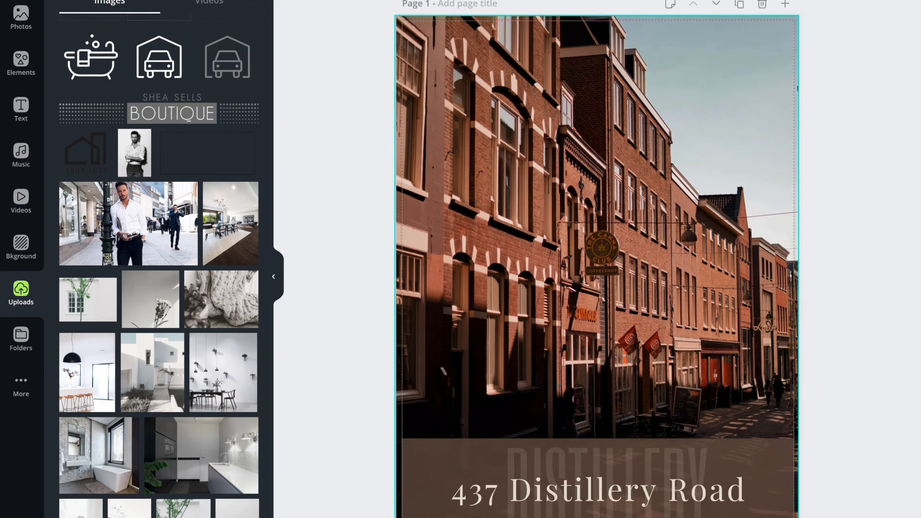
Extend the cover's brown title band to the left and right bleed edges.
{"action": "left_click", "coordinate": [411, 447]}
{"action": "left_click_drag", "start_coordinate": [408, 484], "coordinate": [398, 484]}
{"action": "mouse_move", "coordinate": [794, 484]}
{"action": "left_mouse_down"}
{"action": "mouse_move", "coordinate": [808, 484]}
{"action": "mouse_move", "coordinate": [799, 485]}
{"action": "left_mouse_up"}
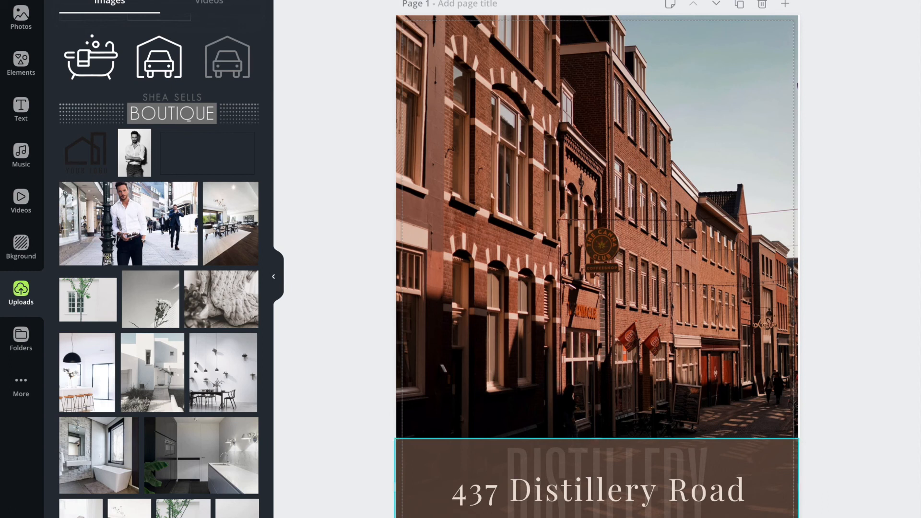
{"action": "left_click", "coordinate": [556, 379]}
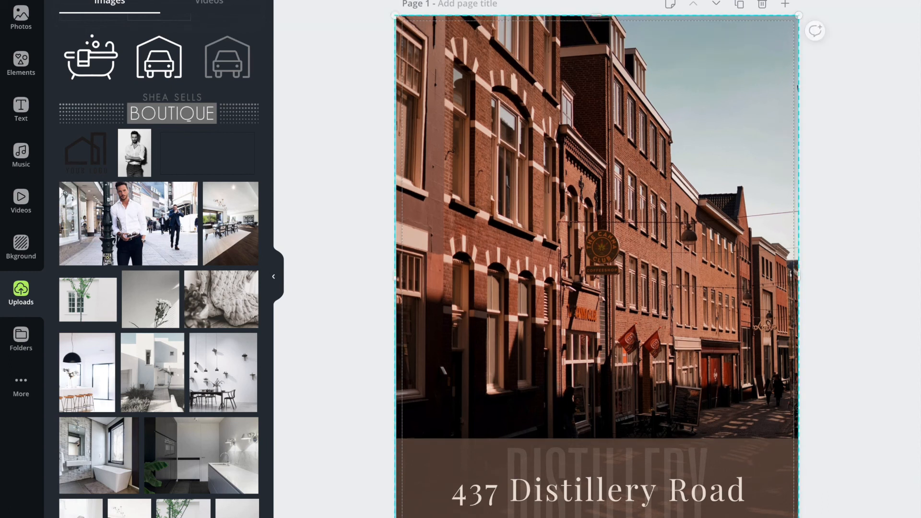
{"action": "left_click", "coordinate": [362, 468]}
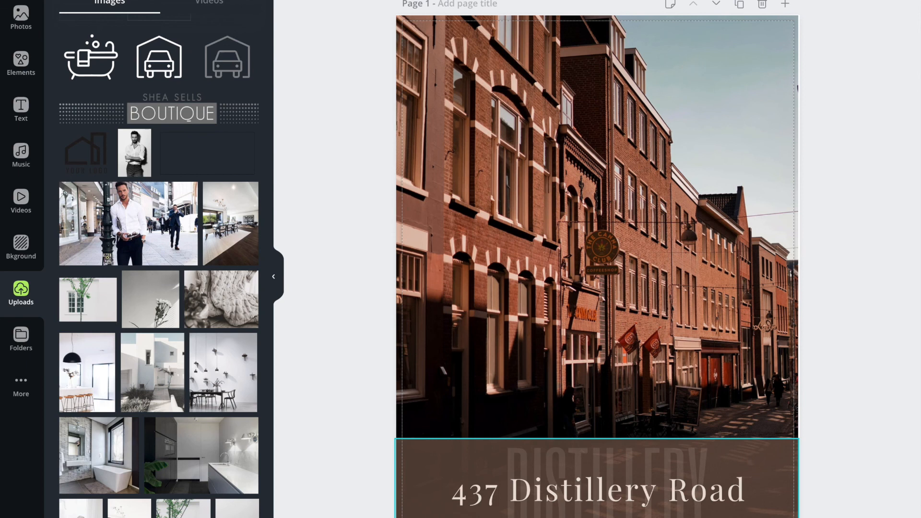
Download both pages as a PDF Print file with crop marks and bleed.
{"action": "scroll", "coordinate": [832, 474], "scroll_direction": "down", "scroll_amount": 7}
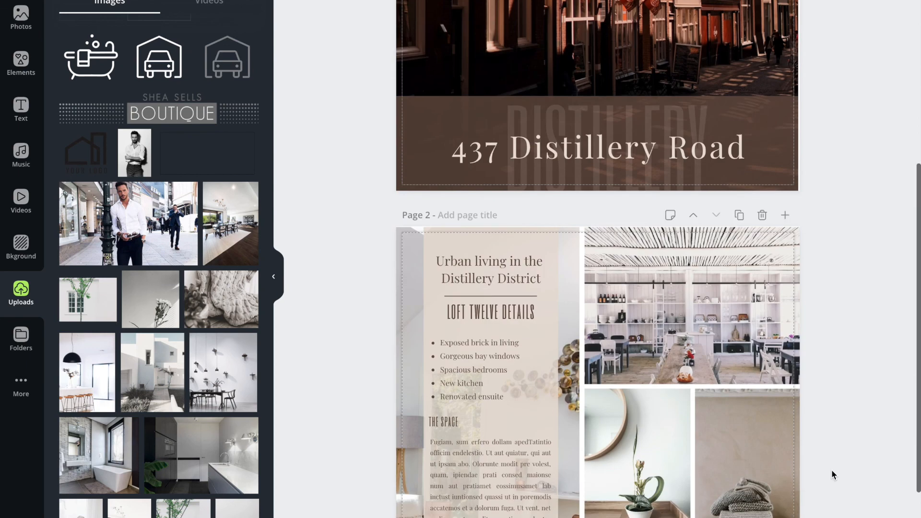
{"action": "left_click", "coordinate": [887, 1]}
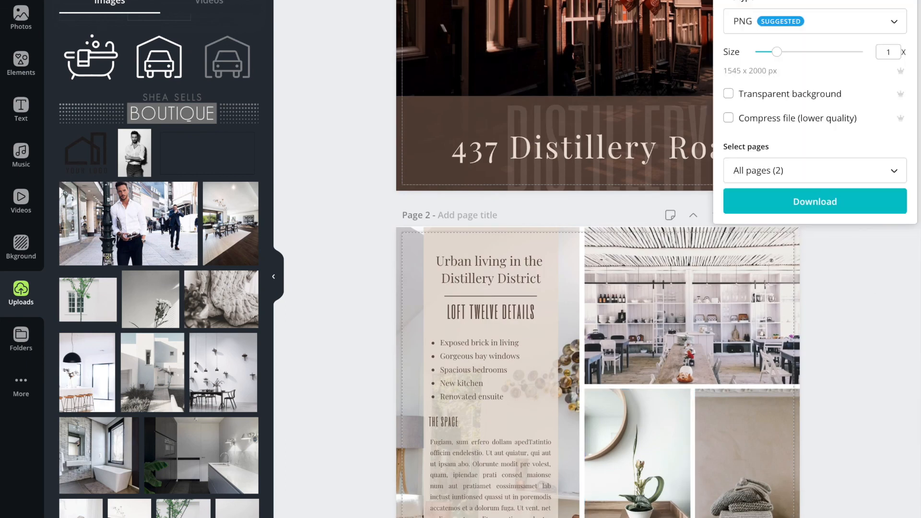
{"action": "left_click", "coordinate": [816, 21]}
{"action": "left_click", "coordinate": [791, 128]}
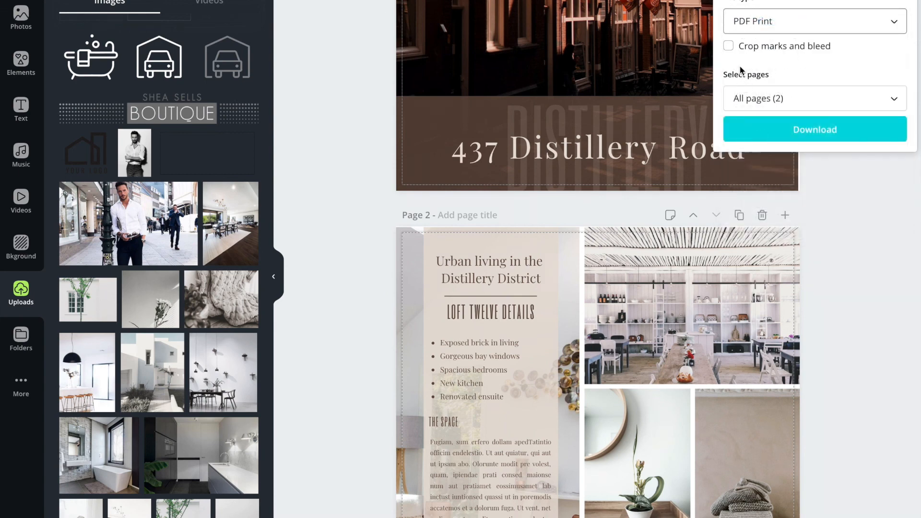
{"action": "left_click", "coordinate": [728, 46]}
{"action": "left_click", "coordinate": [800, 130]}
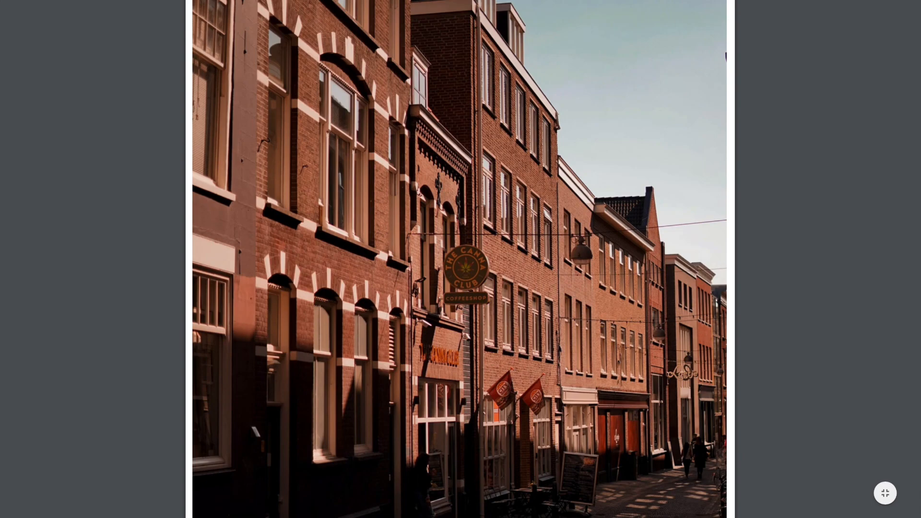
Examine the bleed and crop marks around both pages of the downloaded PDF.
{"action": "scroll", "coordinate": [701, 45], "scroll_direction": "down", "scroll_amount": 8}
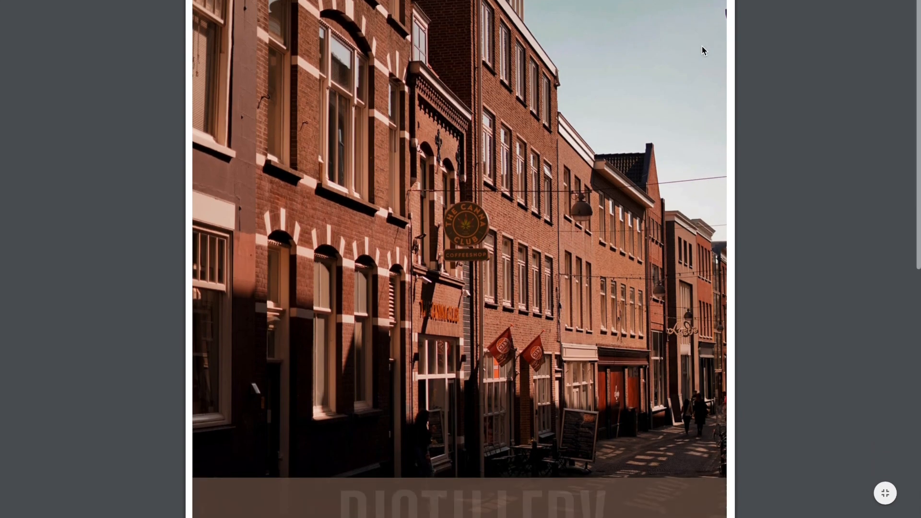
{"action": "scroll", "coordinate": [701, 46], "scroll_direction": "down", "scroll_amount": 6}
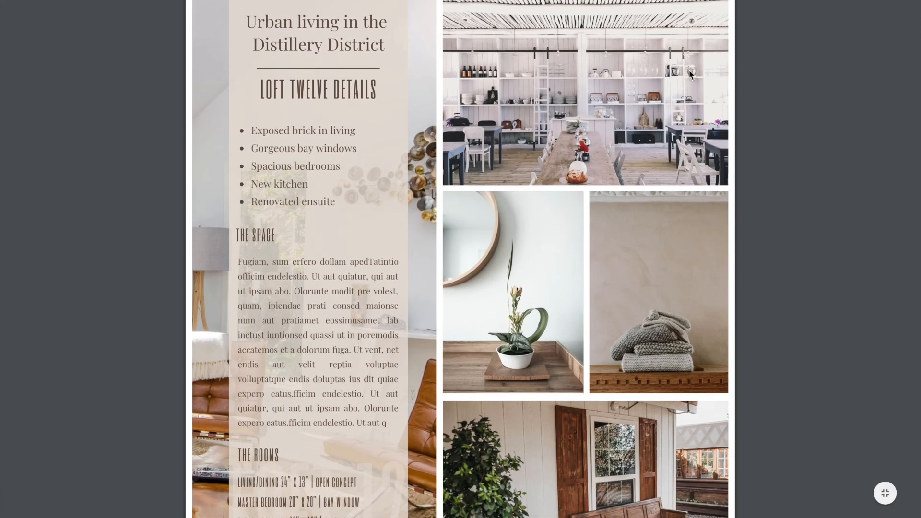
{"action": "scroll", "coordinate": [691, 73], "scroll_direction": "down", "scroll_amount": 2}
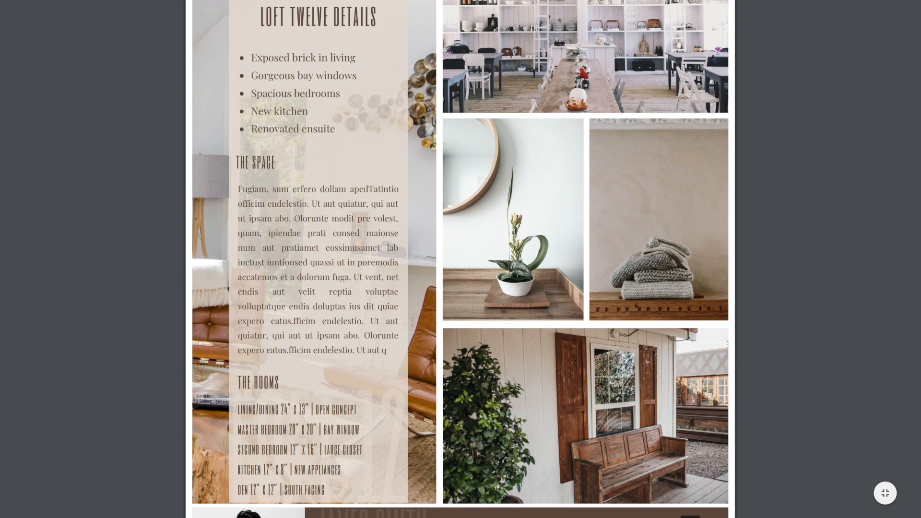
{"action": "scroll", "coordinate": [460, 259], "scroll_direction": "up", "scroll_amount": 1}
{"action": "scroll", "coordinate": [460, 259], "scroll_direction": "down", "scroll_amount": 1}
{"action": "scroll", "coordinate": [460, 259], "scroll_direction": "up", "scroll_amount": 15}
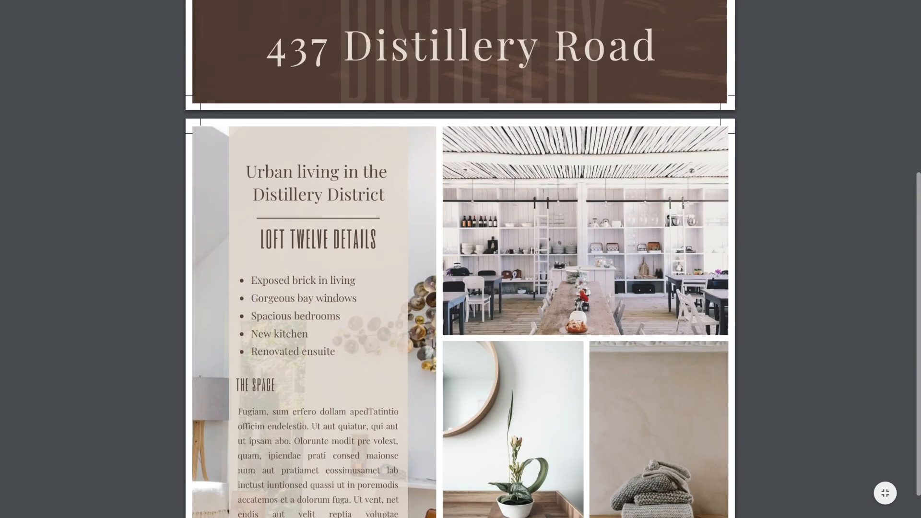
{"action": "scroll", "coordinate": [612, 76], "scroll_direction": "up", "scroll_amount": 3}
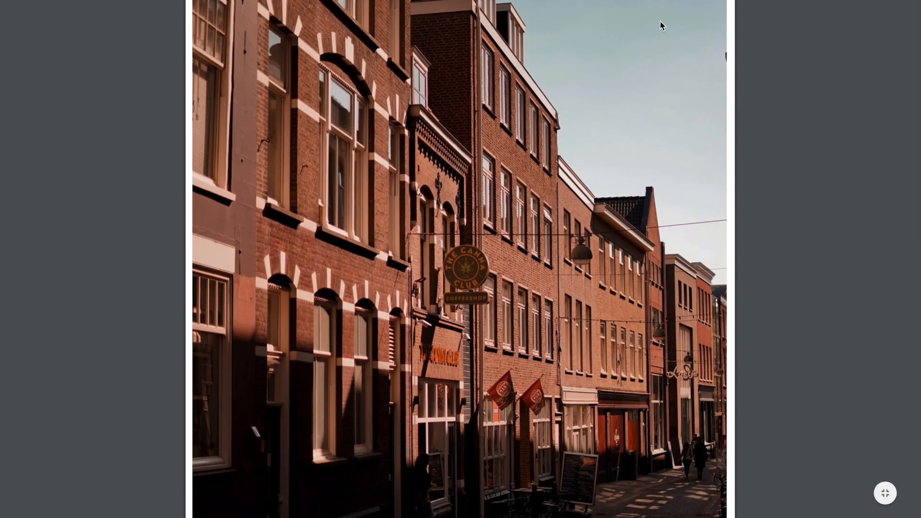